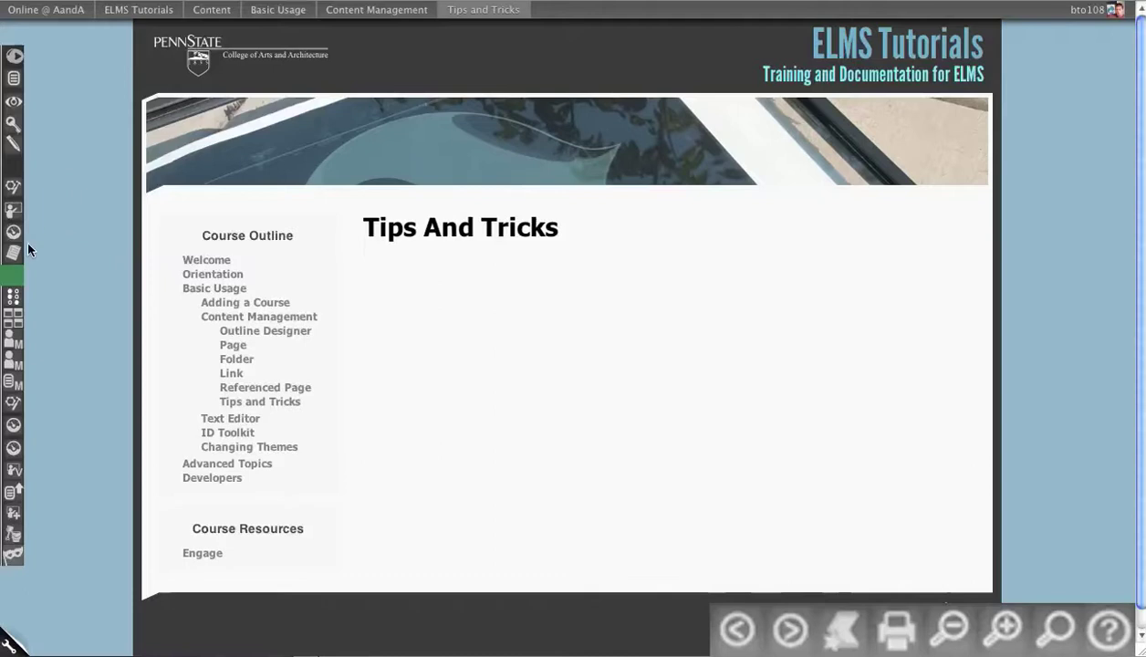
- Switch from the Tips And Tricks page to the course Content outline
{"action": "left_click", "coordinate": [13, 253]}
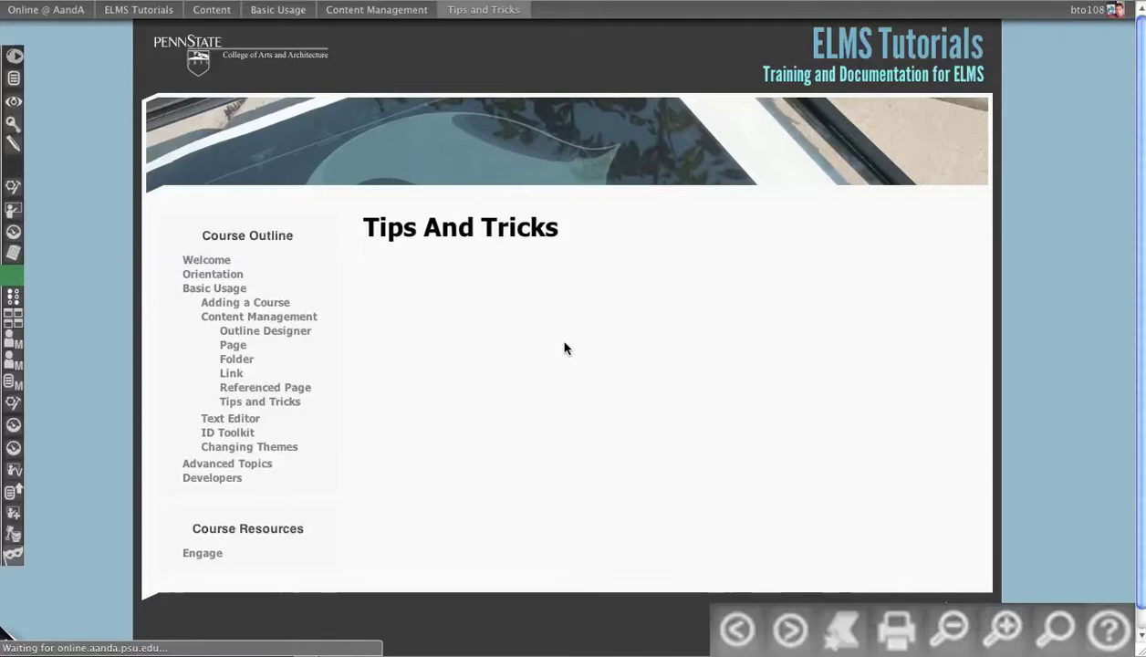
{"action": "scroll", "coordinate": [586, 385], "scroll_direction": "down", "scroll_amount": 1}
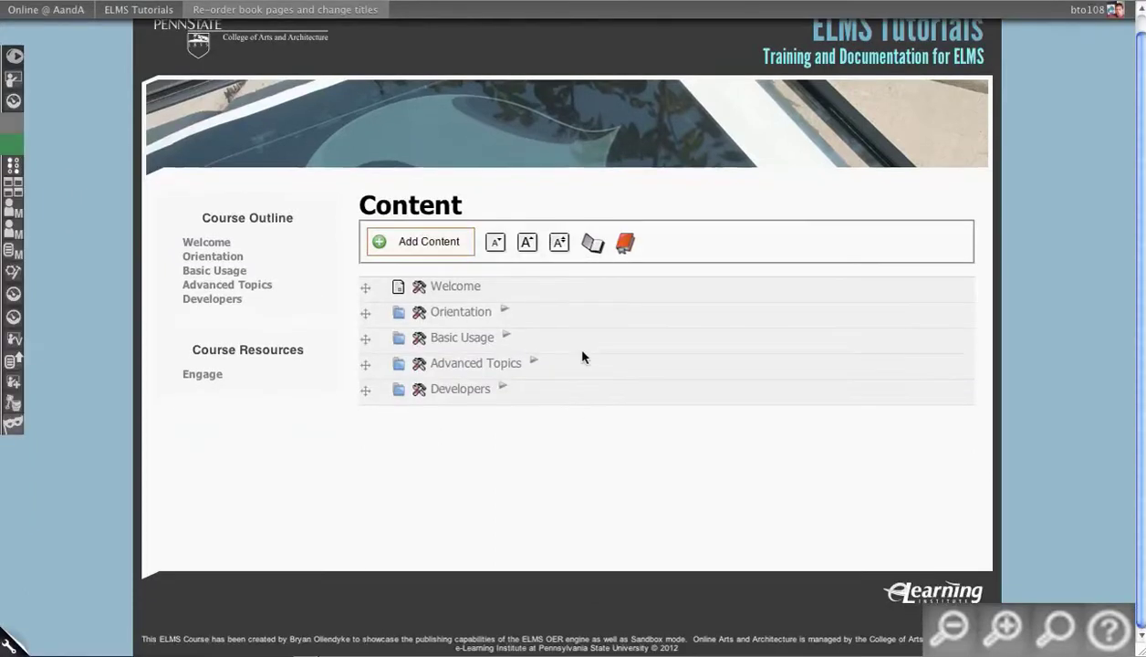
- Expand the whole outline and add a new folder titled 'Lesson 1' at the top
{"action": "left_click", "coordinate": [590, 245]}
{"action": "scroll", "coordinate": [567, 297], "scroll_direction": "down", "scroll_amount": 2}
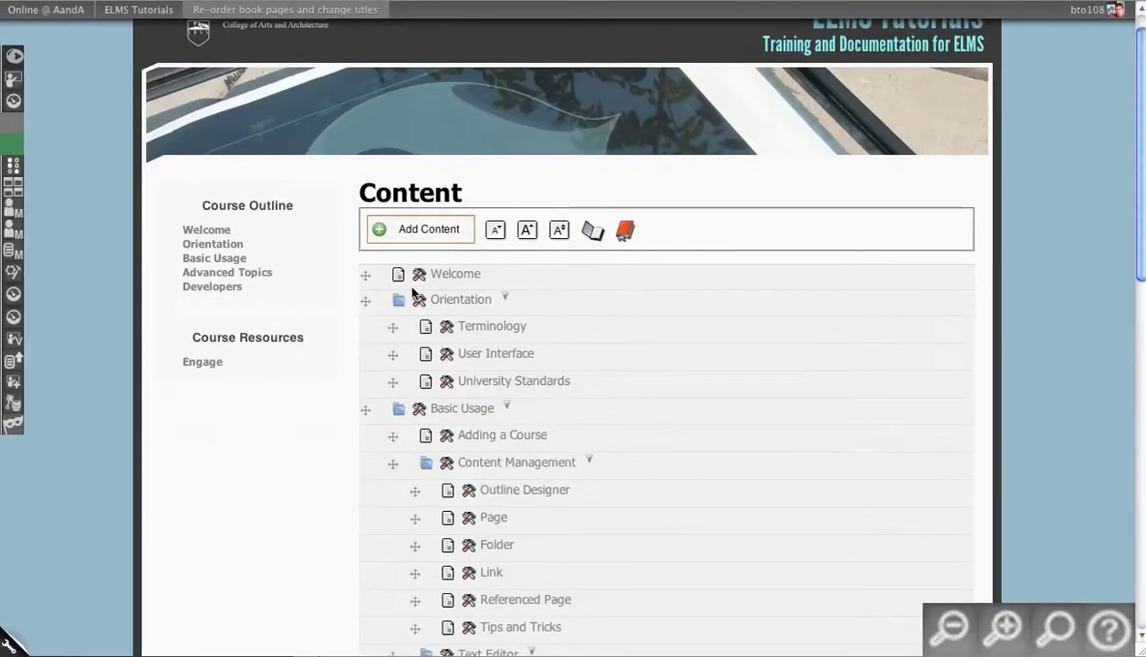
{"action": "left_click", "coordinate": [407, 231]}
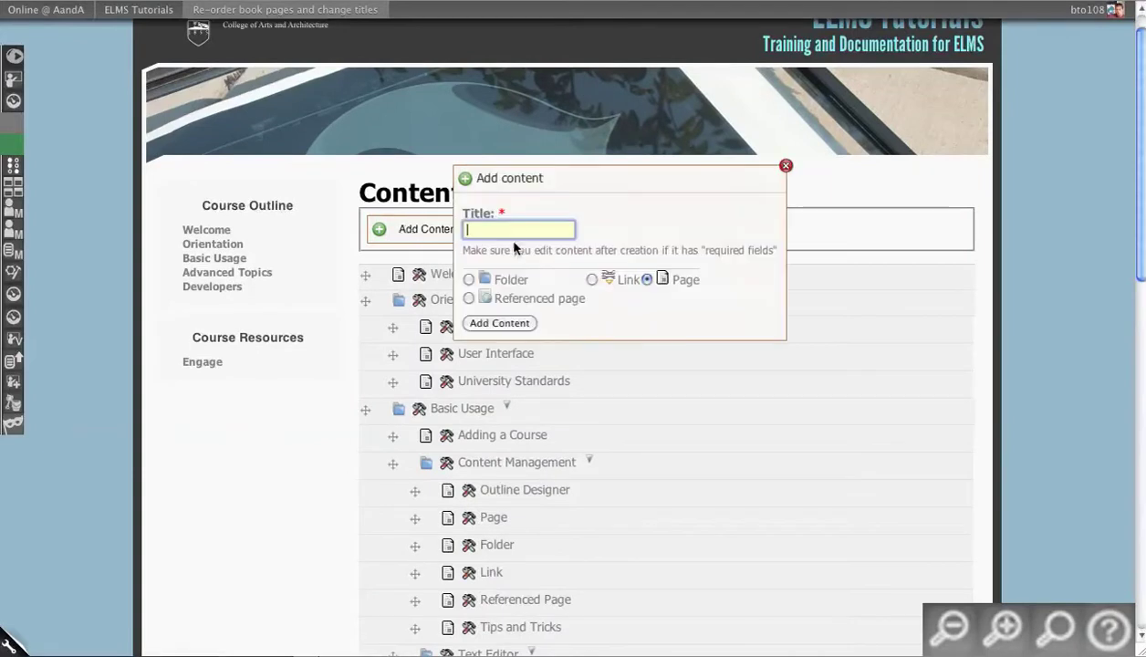
{"action": "left_click", "coordinate": [468, 279]}
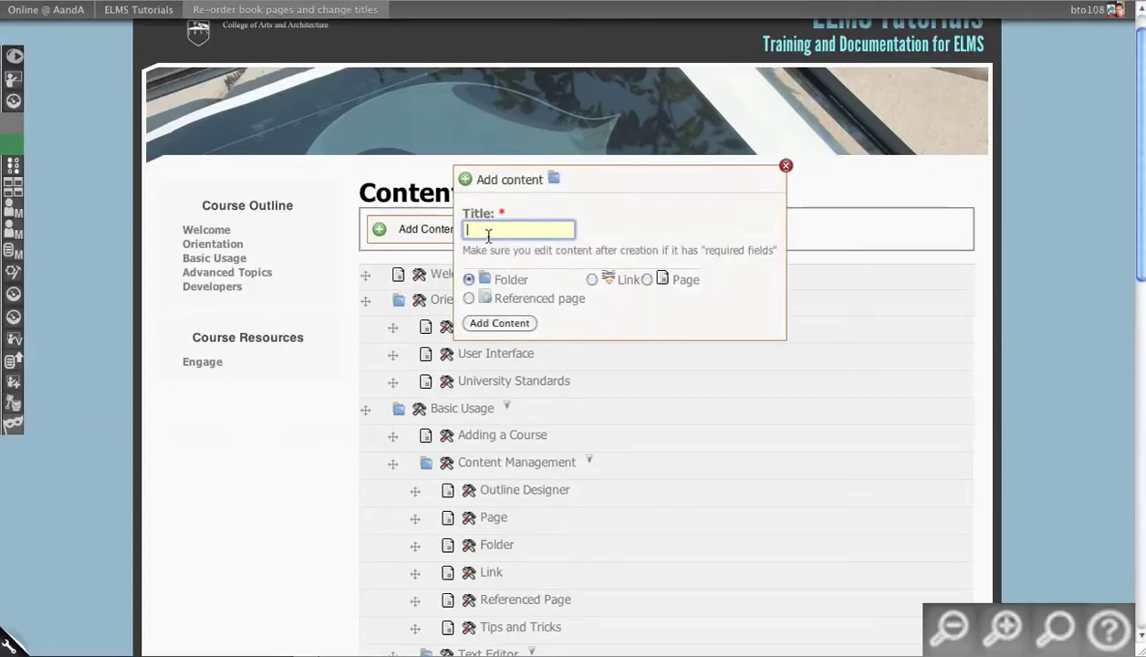
{"action": "left_click", "coordinate": [489, 235]}
{"action": "type", "text": "Lee"}
{"action": "type", "text": "son 1"}
{"action": "key", "text": "Return"}
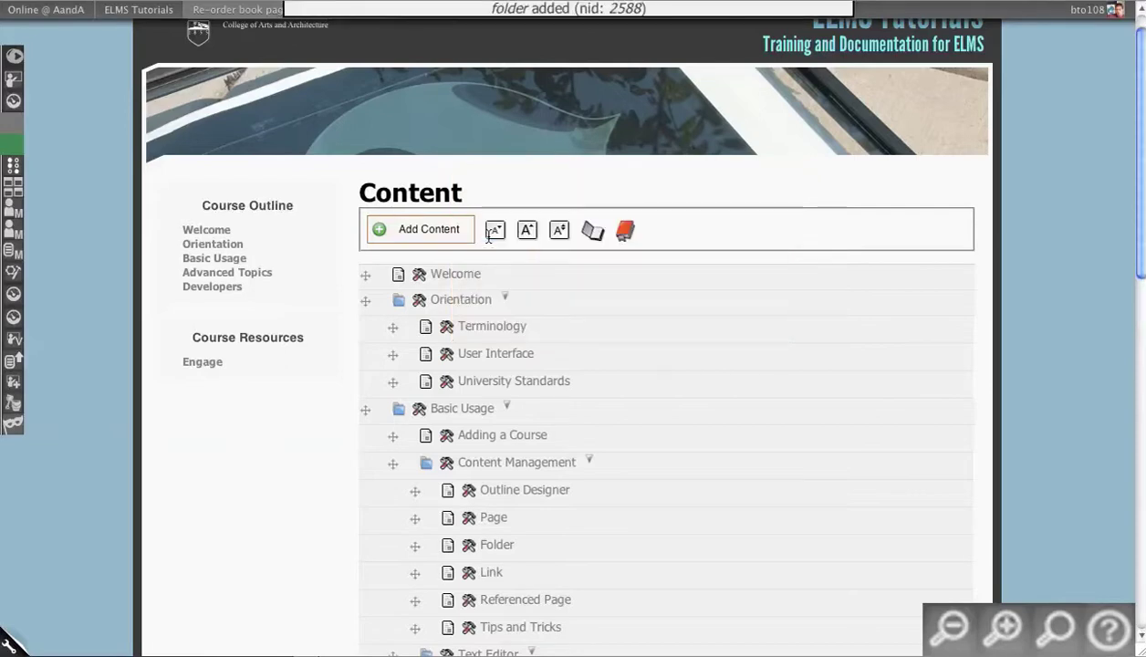
- Add an 'Intro' page inside Lesson 1
{"action": "left_click", "coordinate": [423, 249]}
{"action": "left_click", "coordinate": [449, 276]}
{"action": "type", "text": "Content"}
{"action": "key", "text": "ctrl+a"}
{"action": "type", "text": "In"}
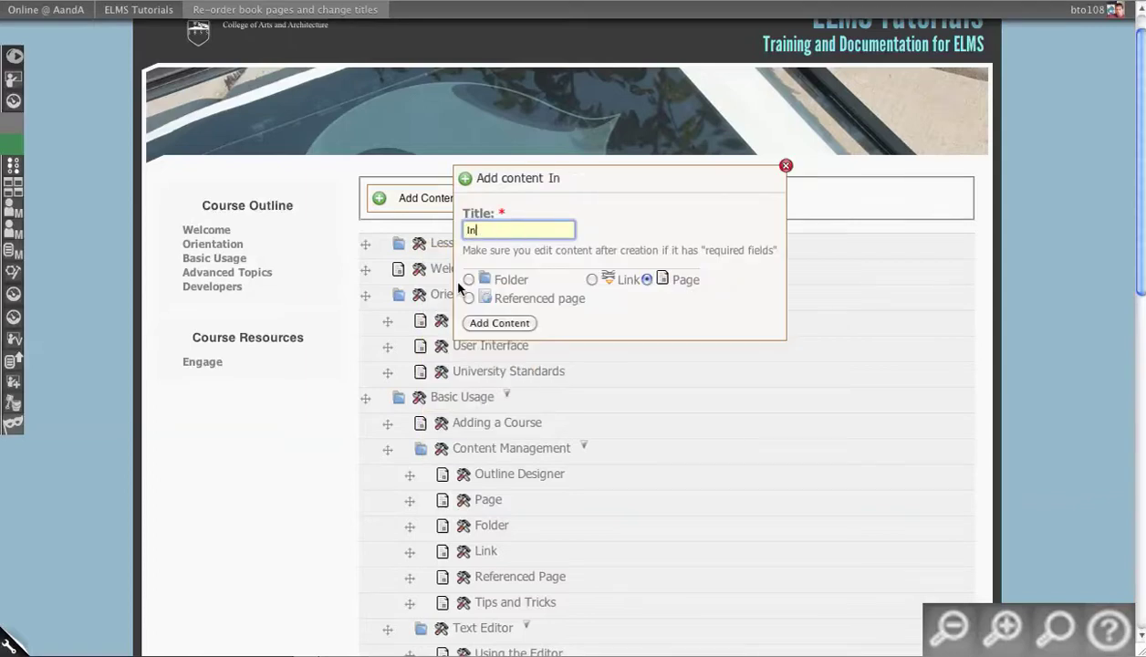
{"action": "key", "text": "Return"}
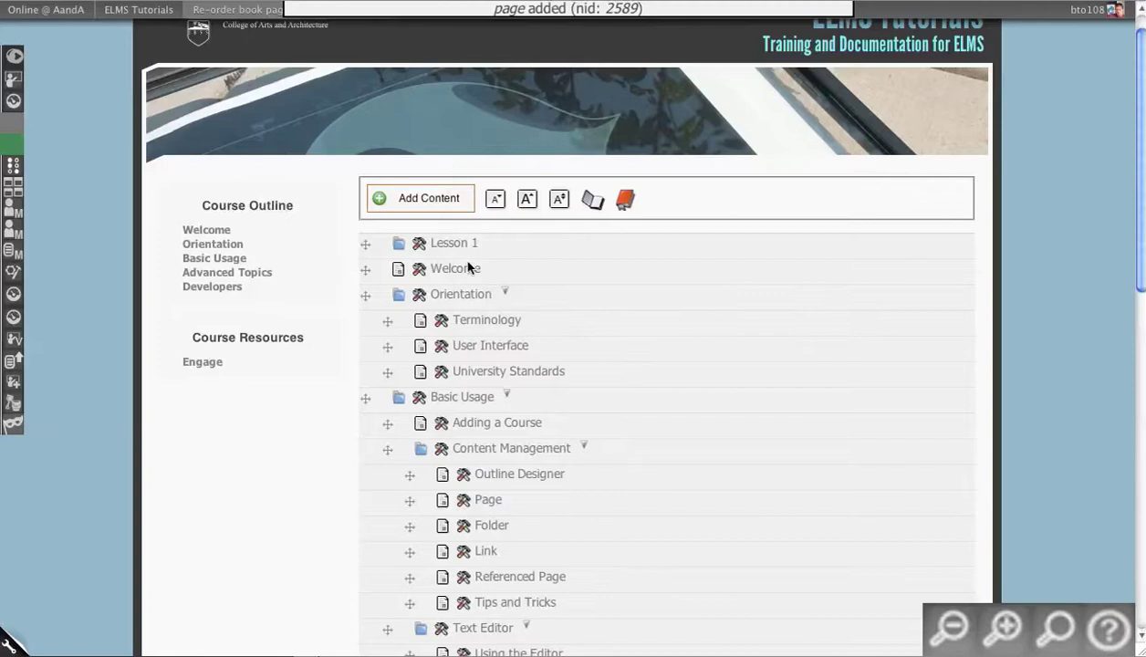
- Add 'Topic 1' and 'Topic 2' pages inside Lesson 1
{"action": "left_click", "coordinate": [418, 245]}
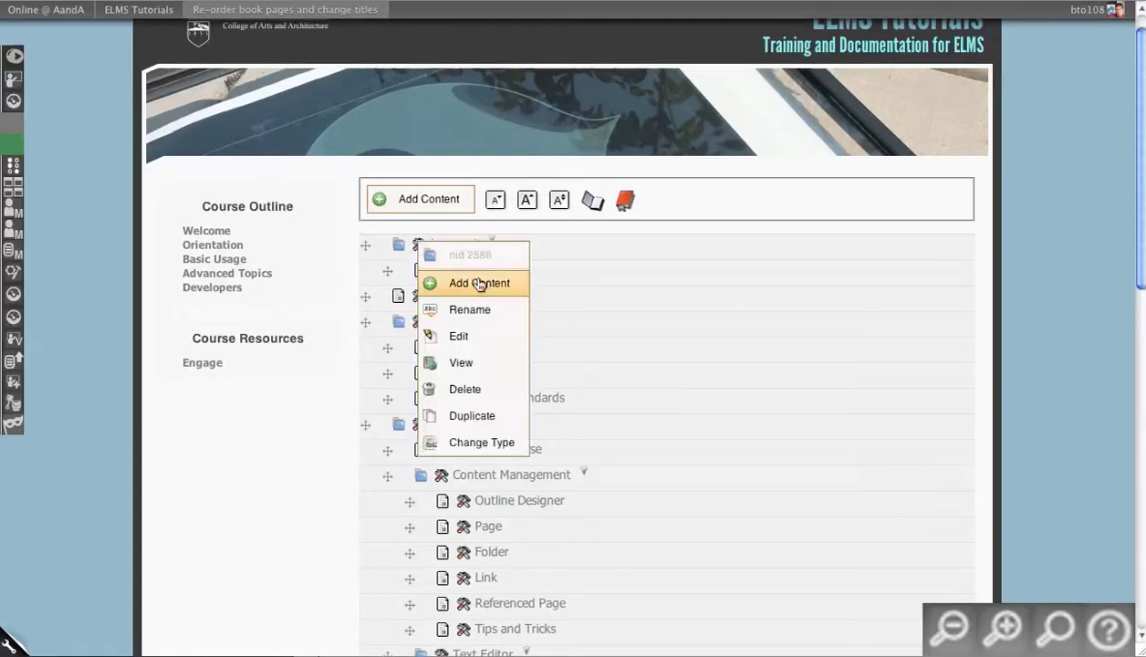
{"action": "left_click", "coordinate": [480, 284]}
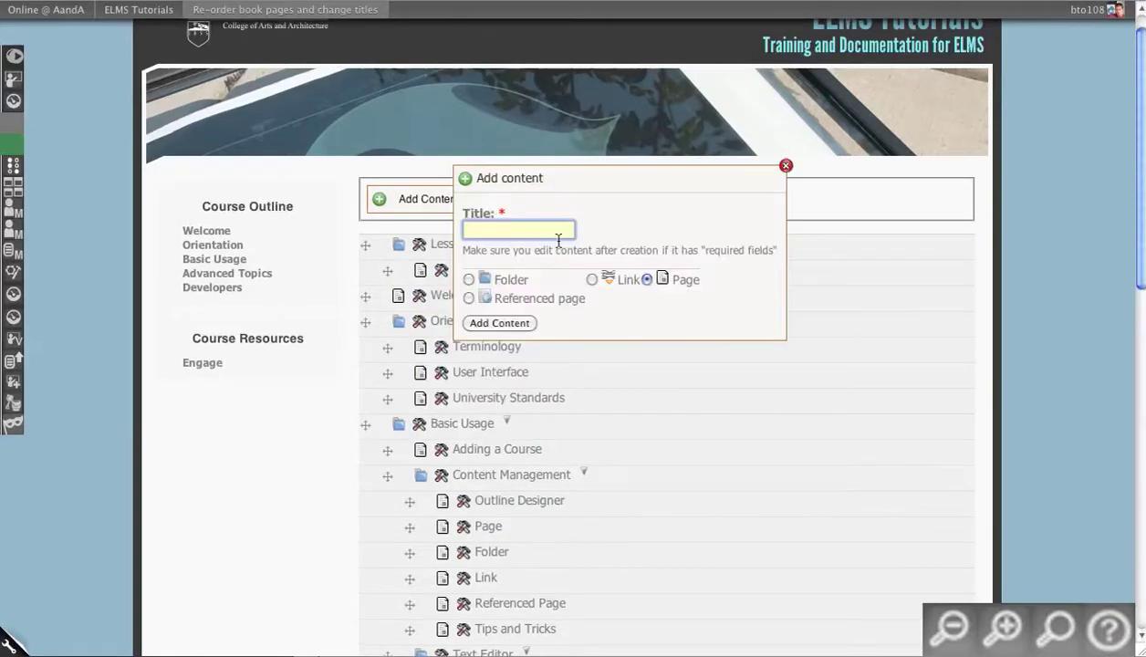
{"action": "type", "text": "Topic"}
{"action": "key", "text": "Return"}
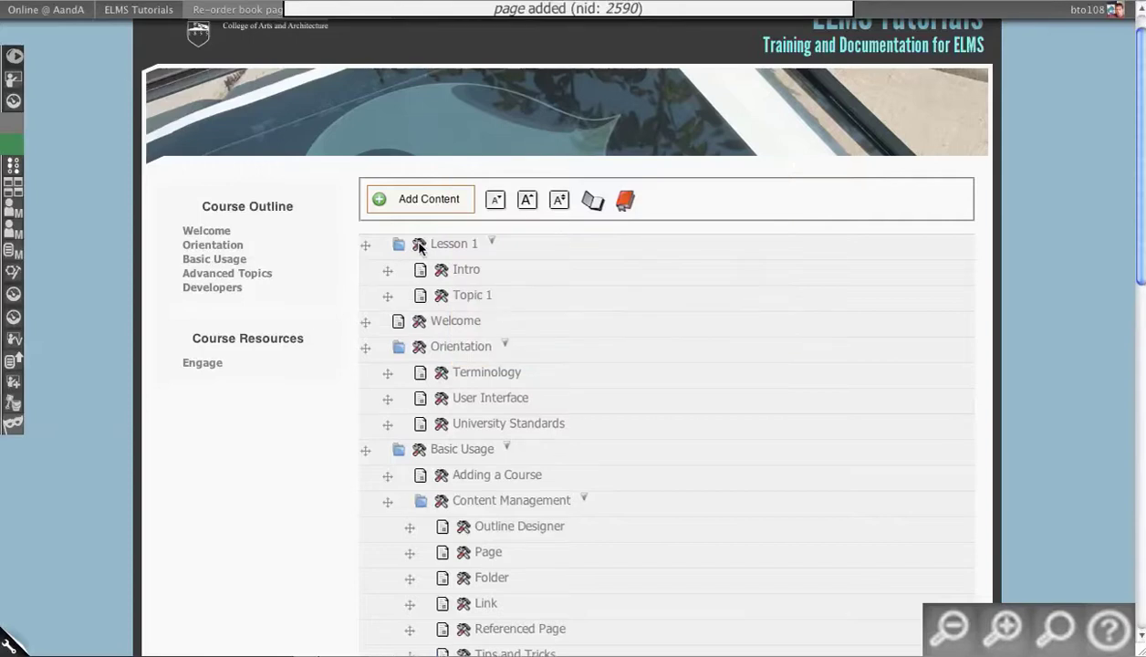
{"action": "left_click", "coordinate": [419, 245]}
{"action": "left_click", "coordinate": [466, 286]}
{"action": "type", "text": "Topic"}
{"action": "key", "text": "Return"}
- Add 'Topic 3' and 'Wrap up' pages inside Lesson 1
{"action": "left_click", "coordinate": [418, 244]}
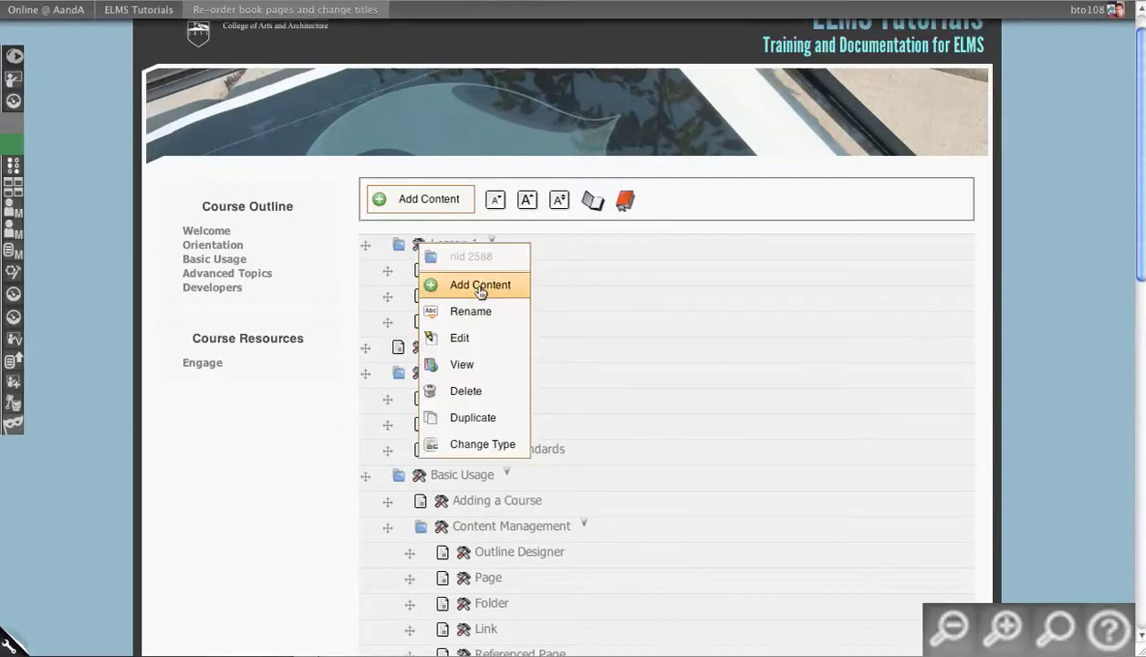
{"action": "left_click", "coordinate": [465, 281]}
{"action": "type", "text": "Topic "}
{"action": "type", "text": "3"}
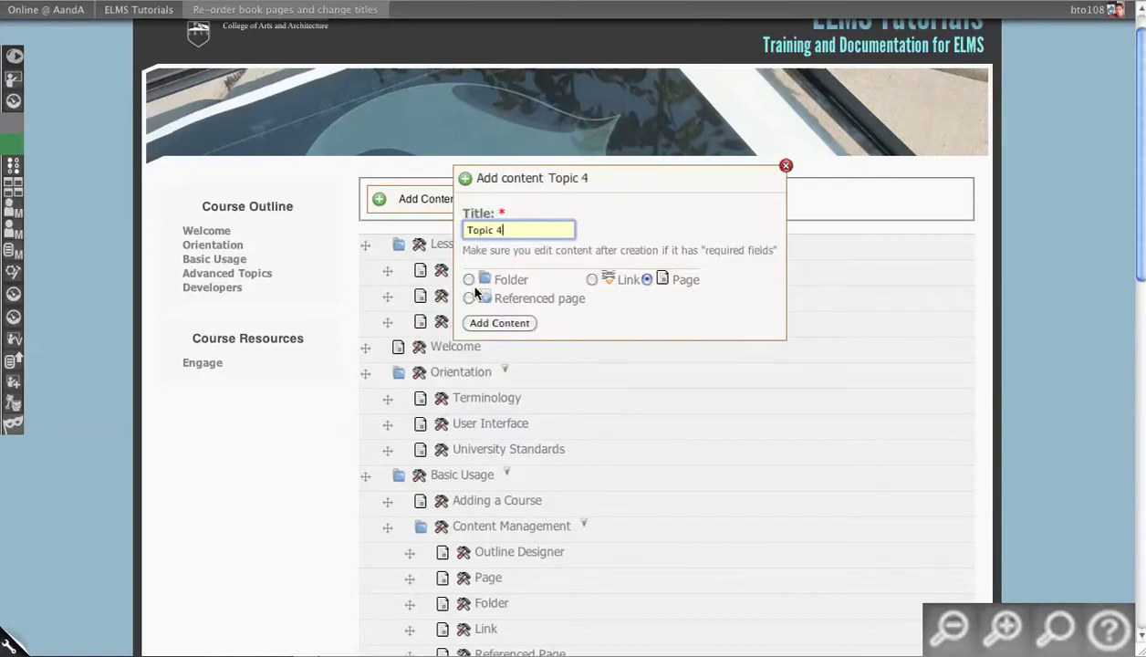
{"action": "key", "text": "Return"}
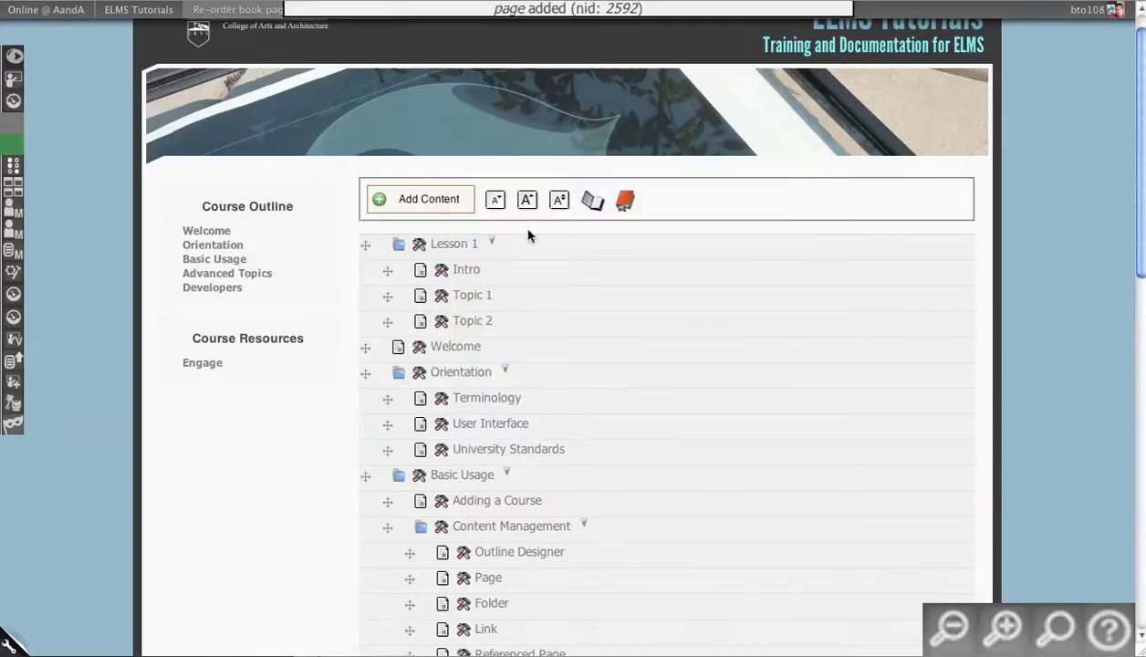
{"action": "left_click", "coordinate": [419, 245]}
{"action": "left_click", "coordinate": [514, 283]}
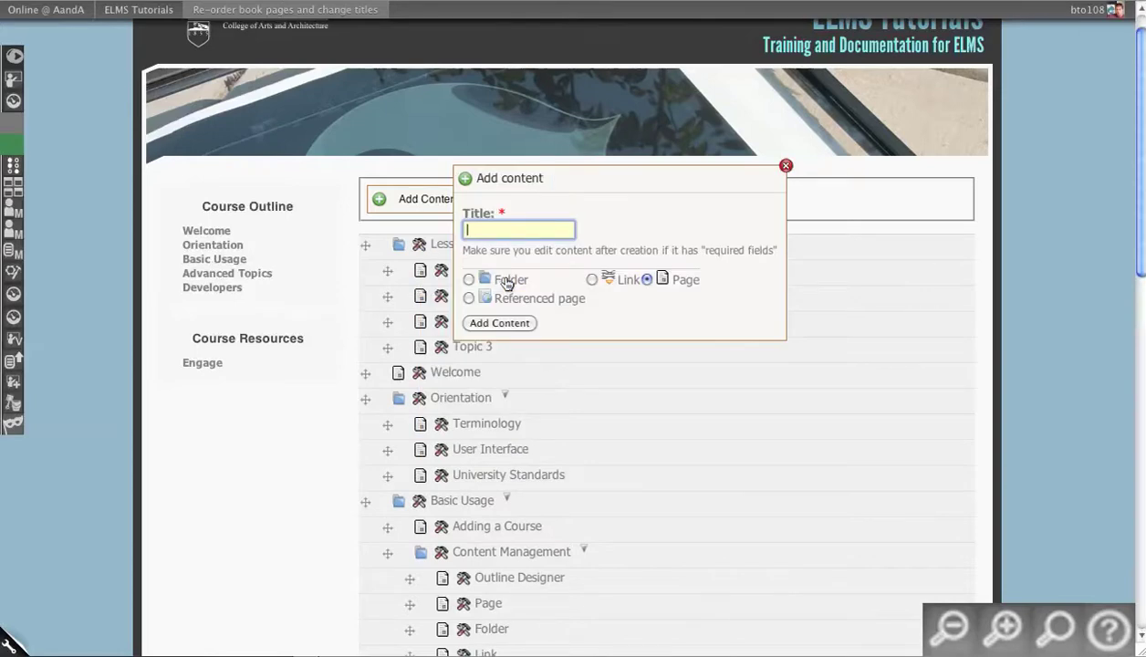
{"action": "type", "text": "Con"}
{"action": "key", "text": "BackSpace"}
{"action": "key", "text": "BackSpace"}
{"action": "key", "text": "BackSpace"}
{"action": "type", "text": "Wrap"}
{"action": "key", "text": "Return"}
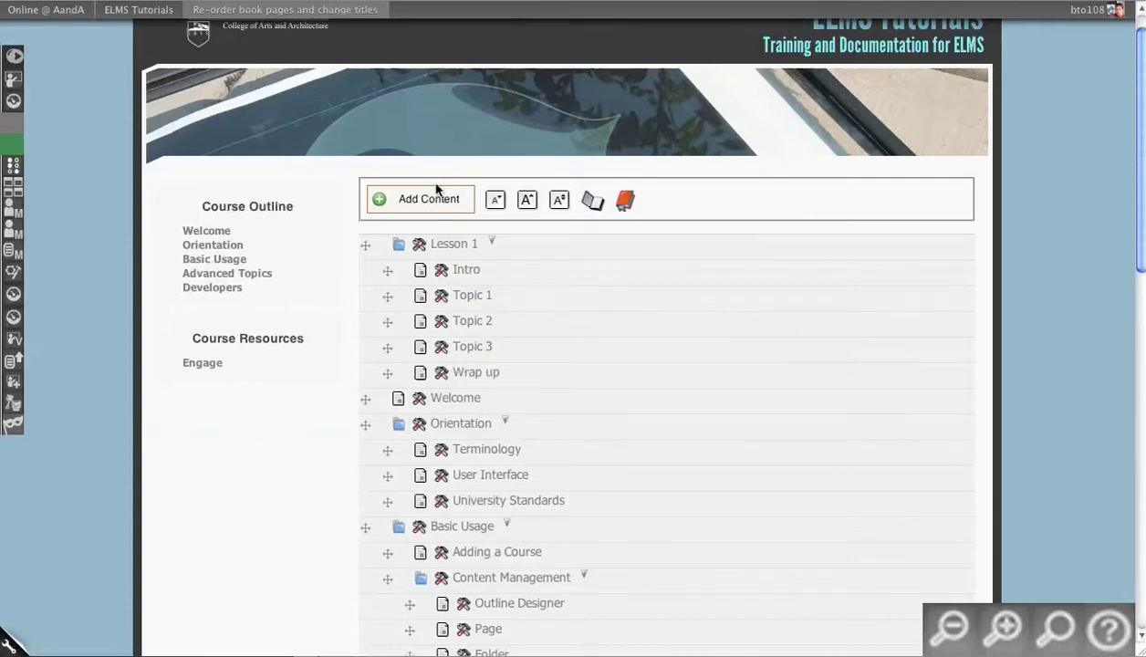
- Change Topic 1's content type to a folder
{"action": "left_click", "coordinate": [437, 293]}
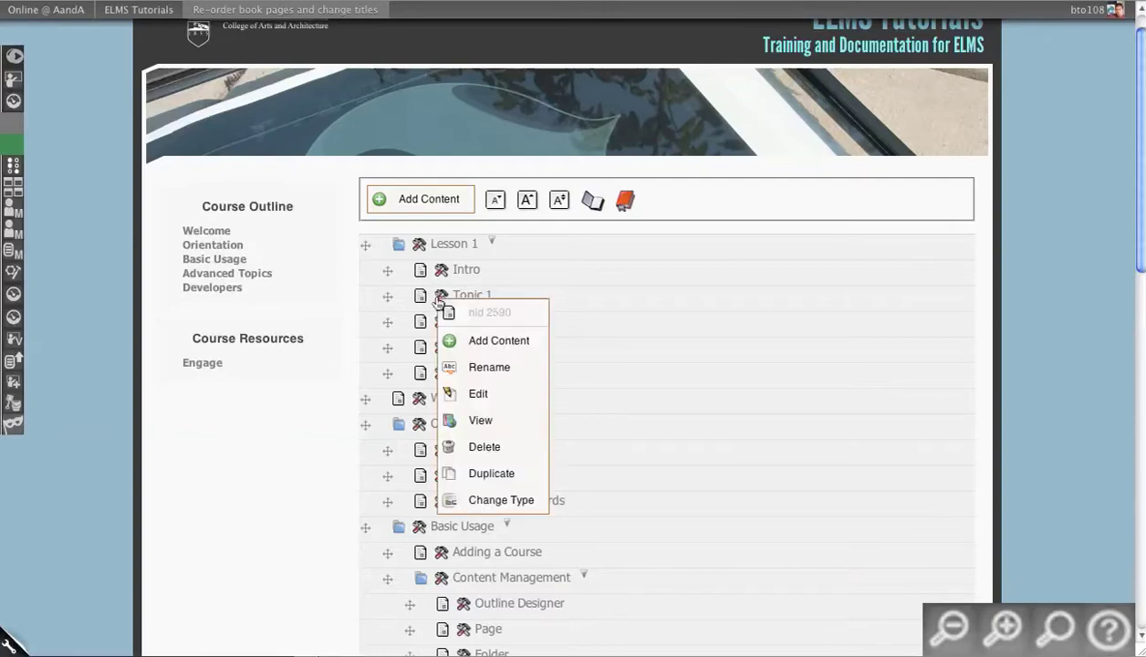
{"action": "left_click", "coordinate": [497, 501]}
{"action": "left_click", "coordinate": [468, 229]}
{"action": "left_click", "coordinate": [500, 272]}
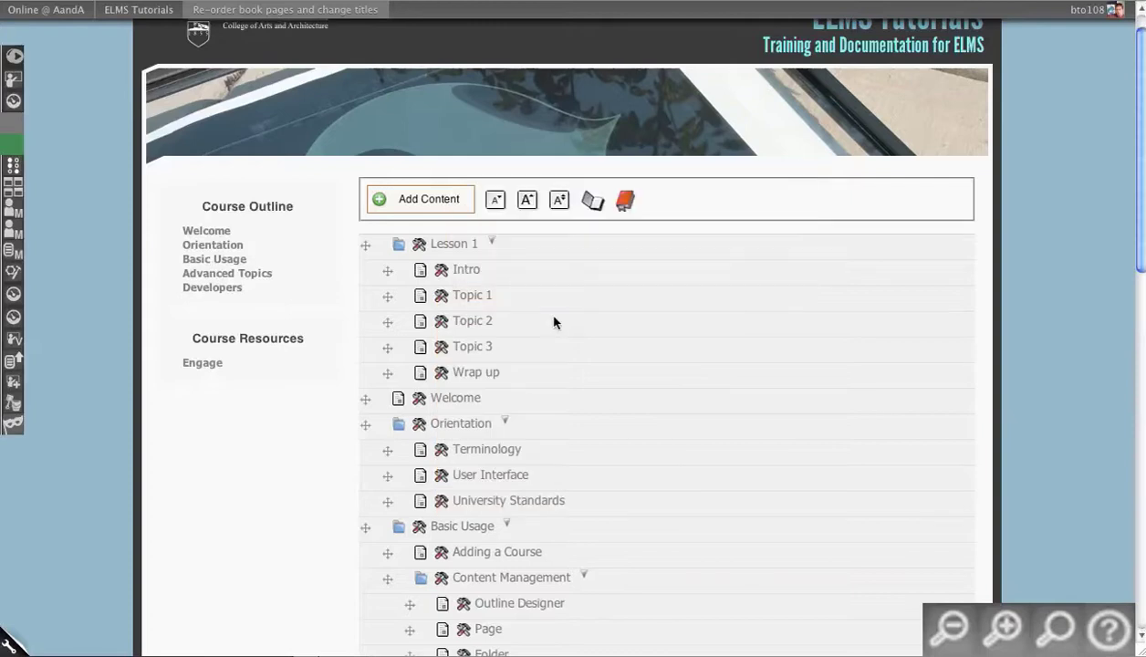
- Add 'Take a quiz' and 'Submit an assignment' pages inside Topic 1
{"action": "left_click", "coordinate": [437, 295]}
{"action": "left_click", "coordinate": [486, 335]}
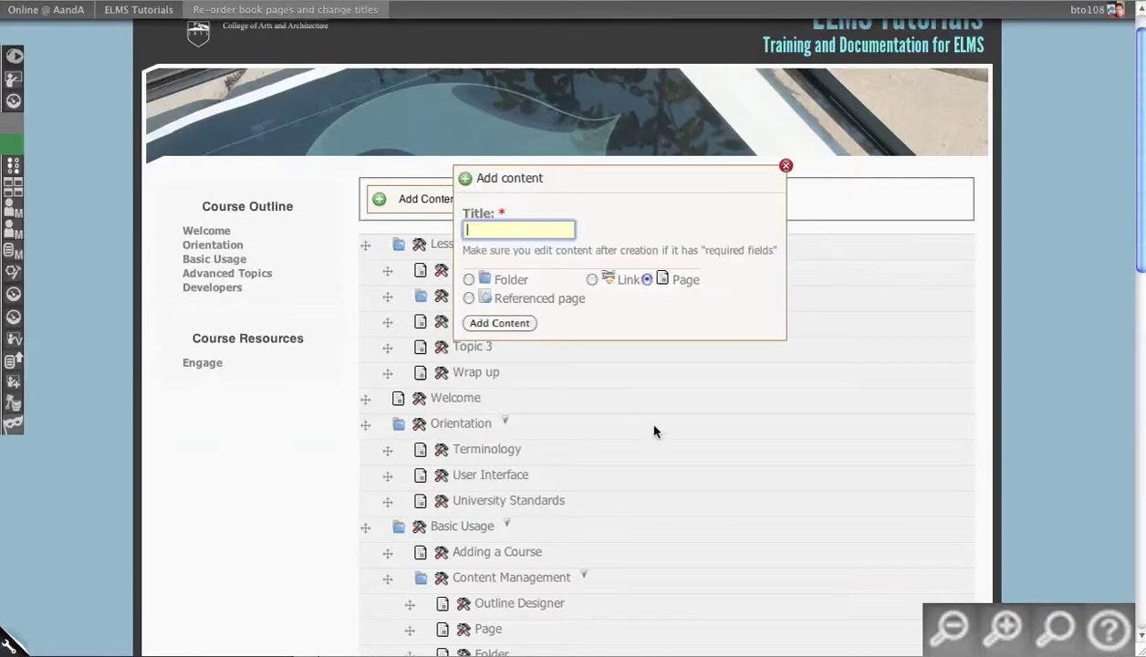
{"action": "type", "text": "Take a quiz"}
{"action": "key", "text": "Return"}
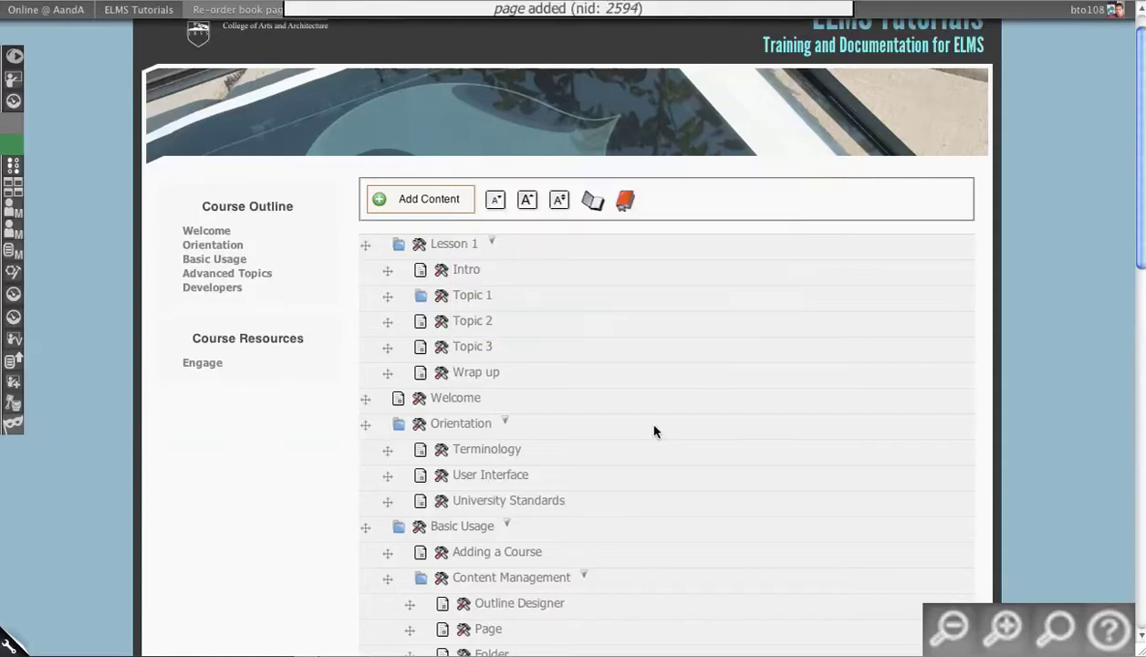
{"action": "left_click", "coordinate": [440, 297]}
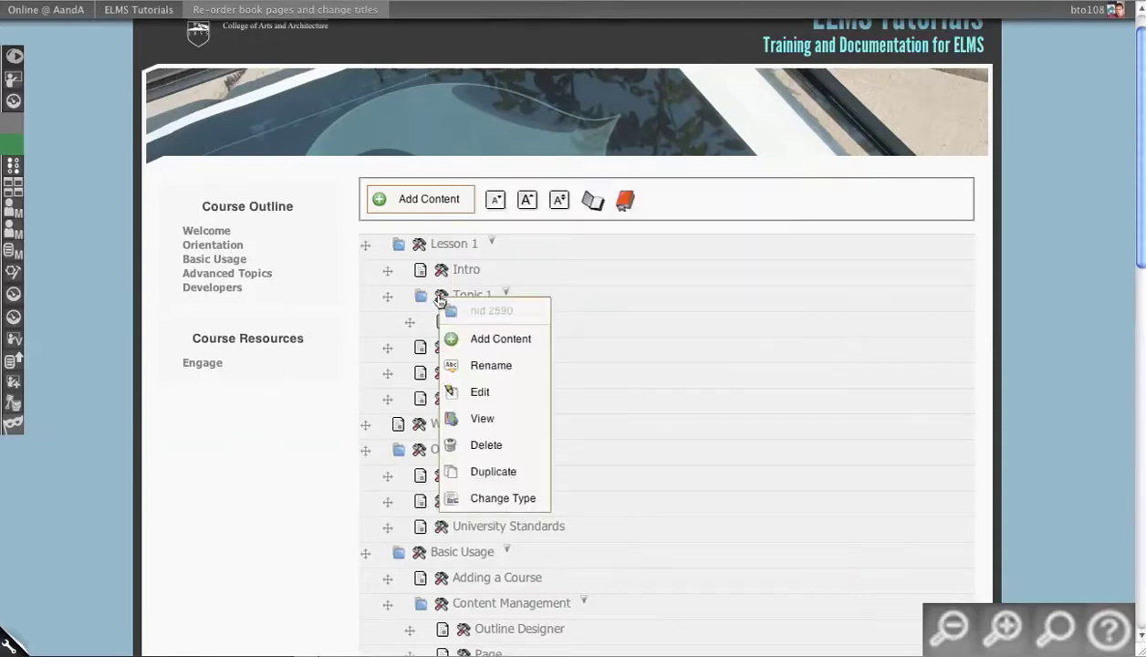
{"action": "left_click", "coordinate": [514, 335]}
{"action": "type", "text": "Submit an assignmen"}
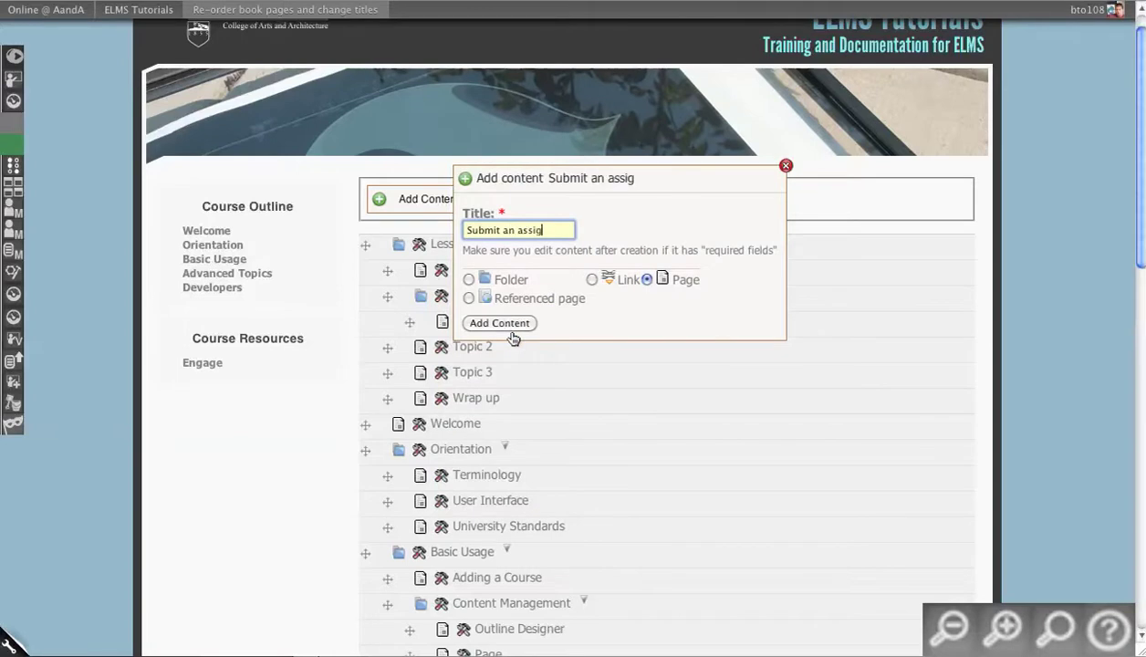
{"action": "left_click", "coordinate": [512, 332]}
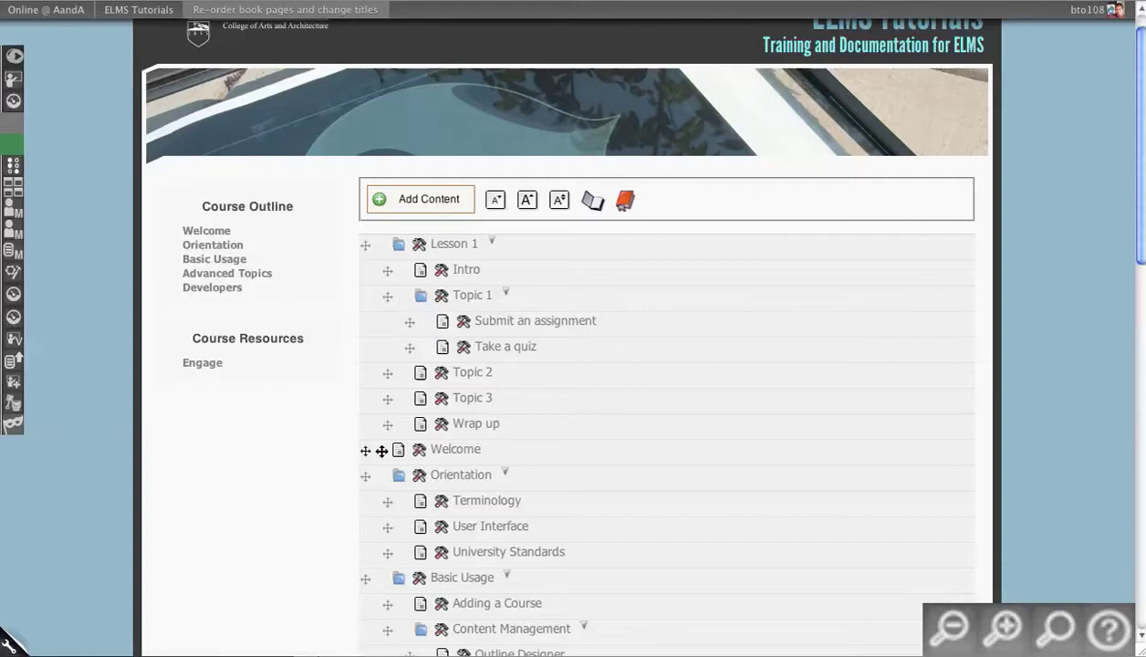
{"action": "left_click", "coordinate": [420, 244]}
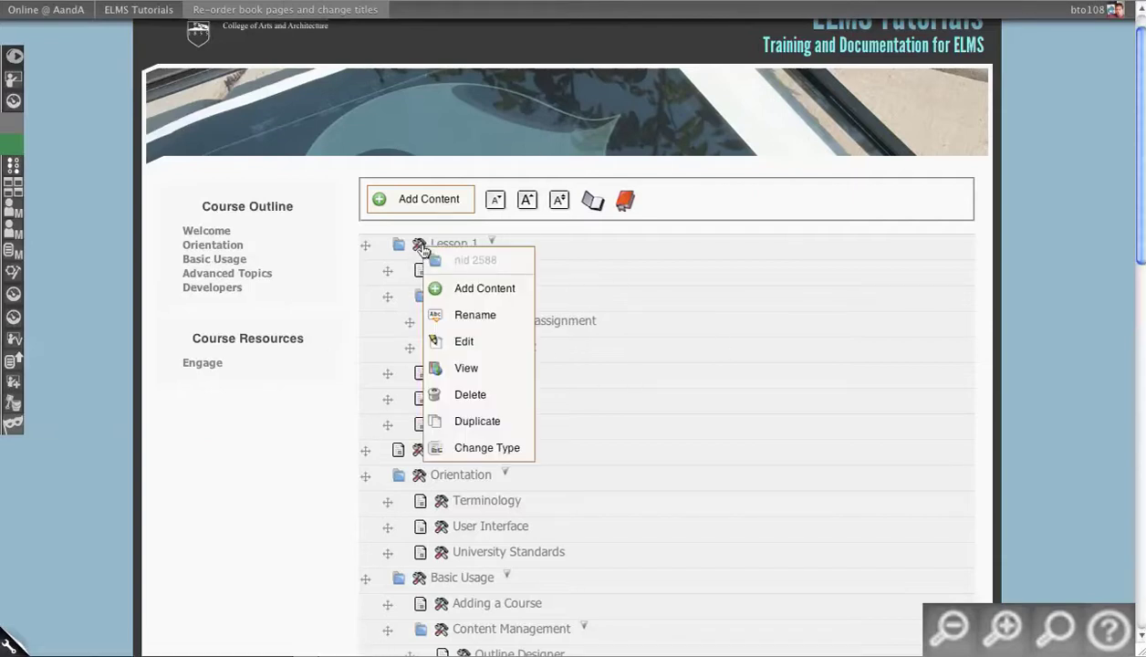
- Duplicate Lesson 1 five times, including its child pages
{"action": "left_click", "coordinate": [490, 424]}
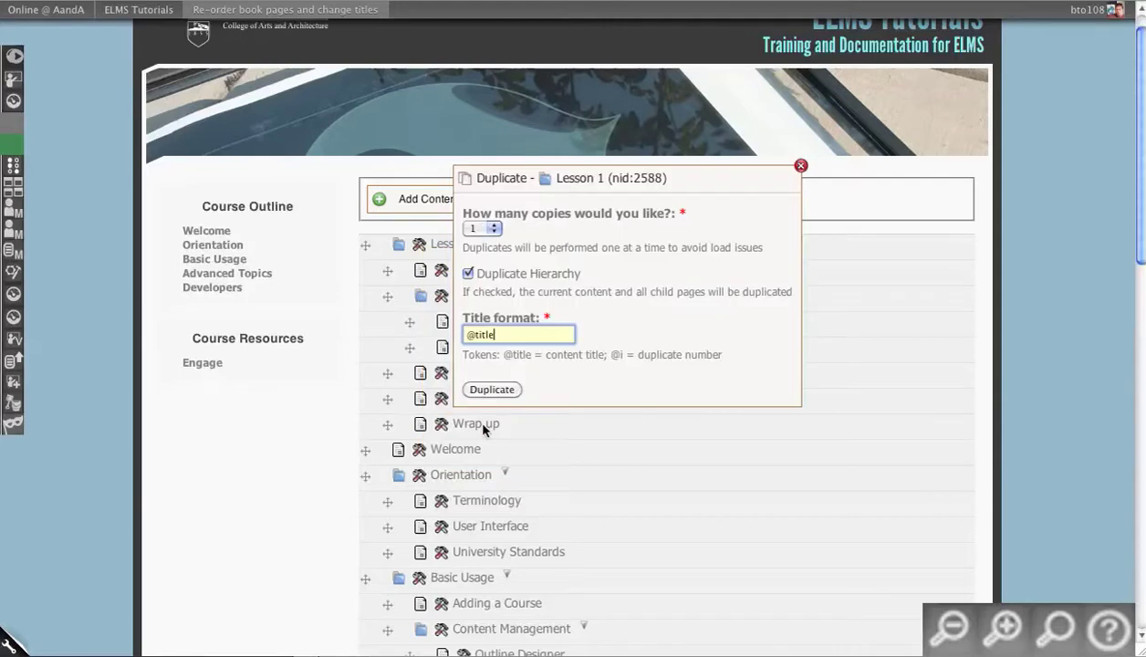
{"action": "left_click", "coordinate": [475, 228]}
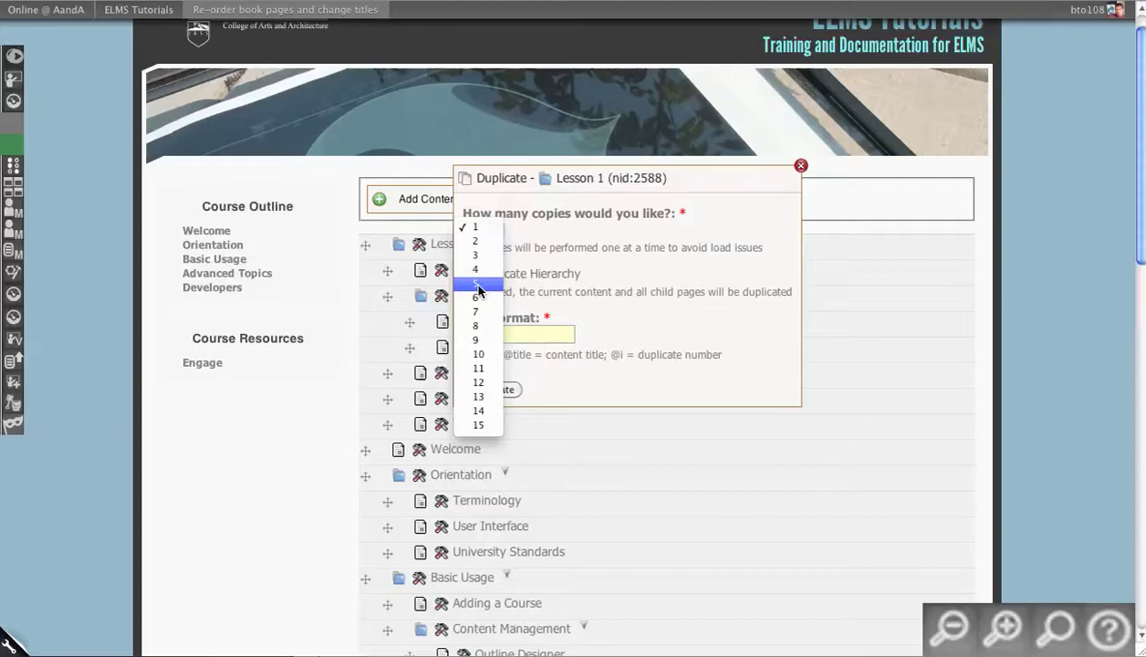
{"action": "left_click", "coordinate": [478, 285]}
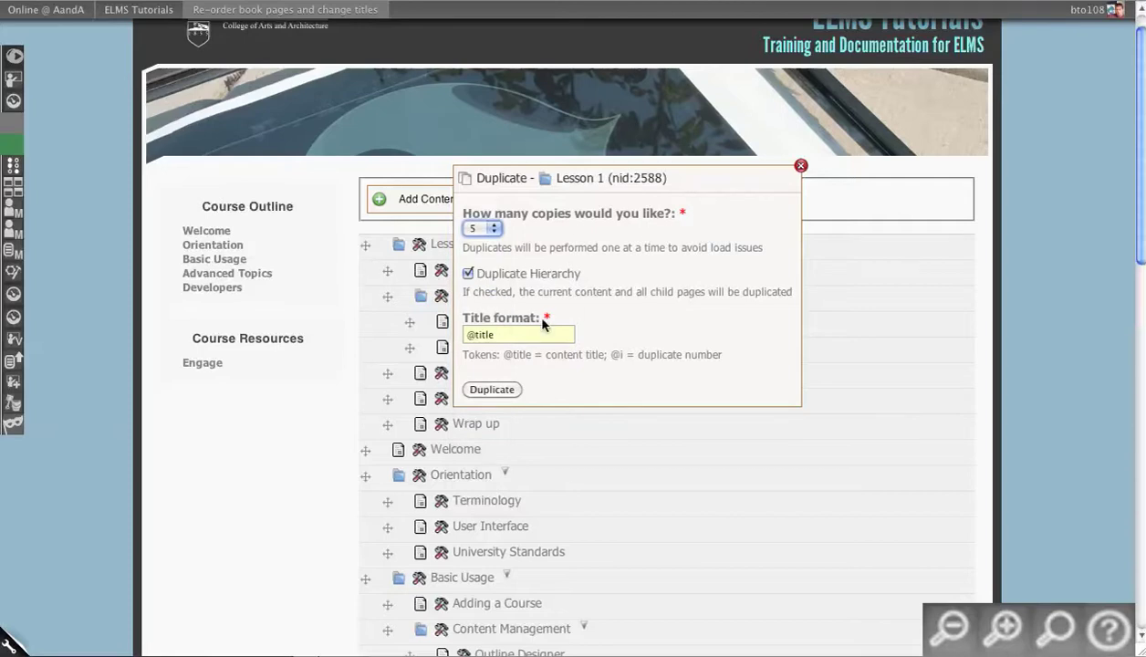
{"action": "left_click", "coordinate": [480, 389]}
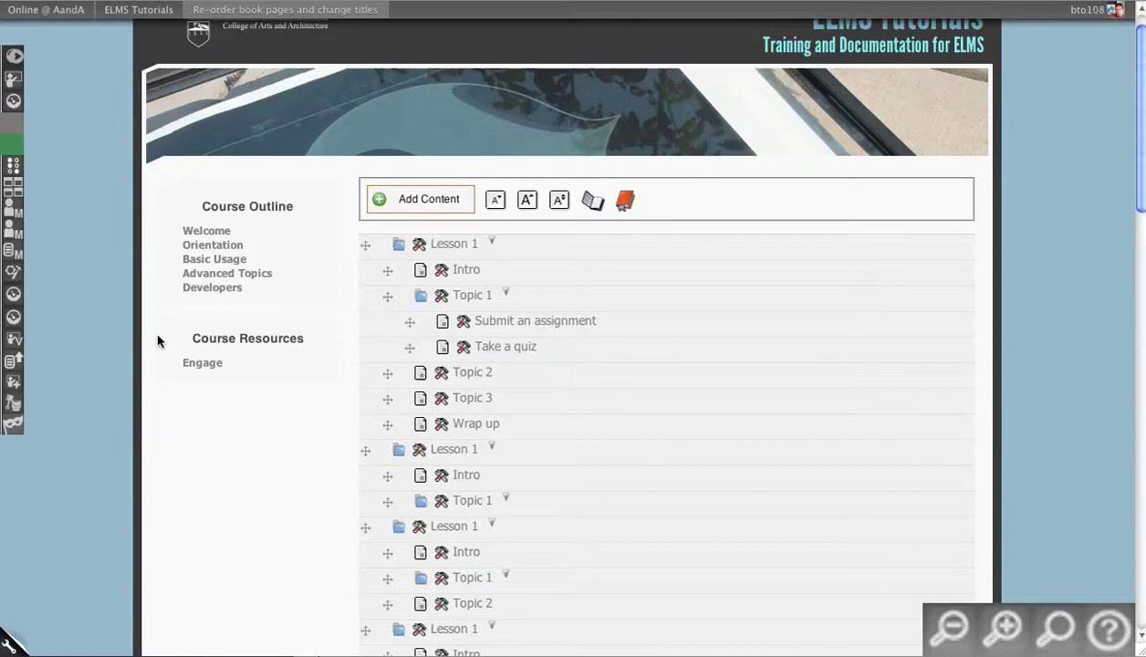
{"action": "scroll", "coordinate": [157, 340], "scroll_direction": "down", "scroll_amount": 1}
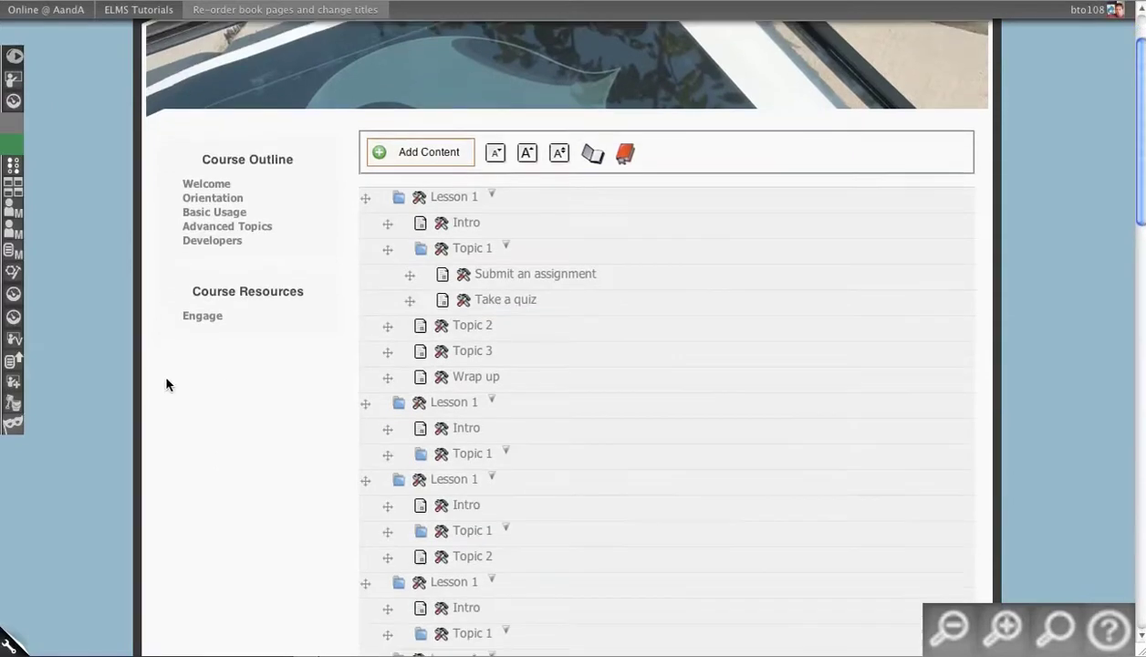
- Expand the first Lesson 1 to reveal Intro, Topic 1–3 and Wrap up
{"action": "scroll", "coordinate": [166, 385], "scroll_direction": "down", "scroll_amount": 1}
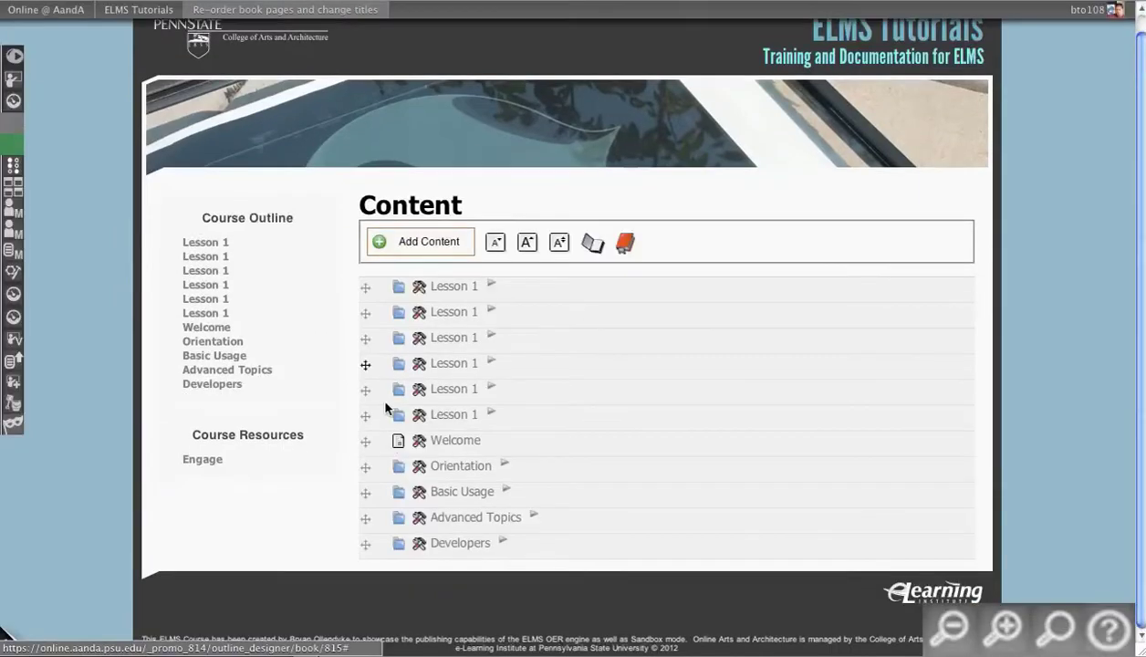
{"action": "left_click", "coordinate": [490, 286]}
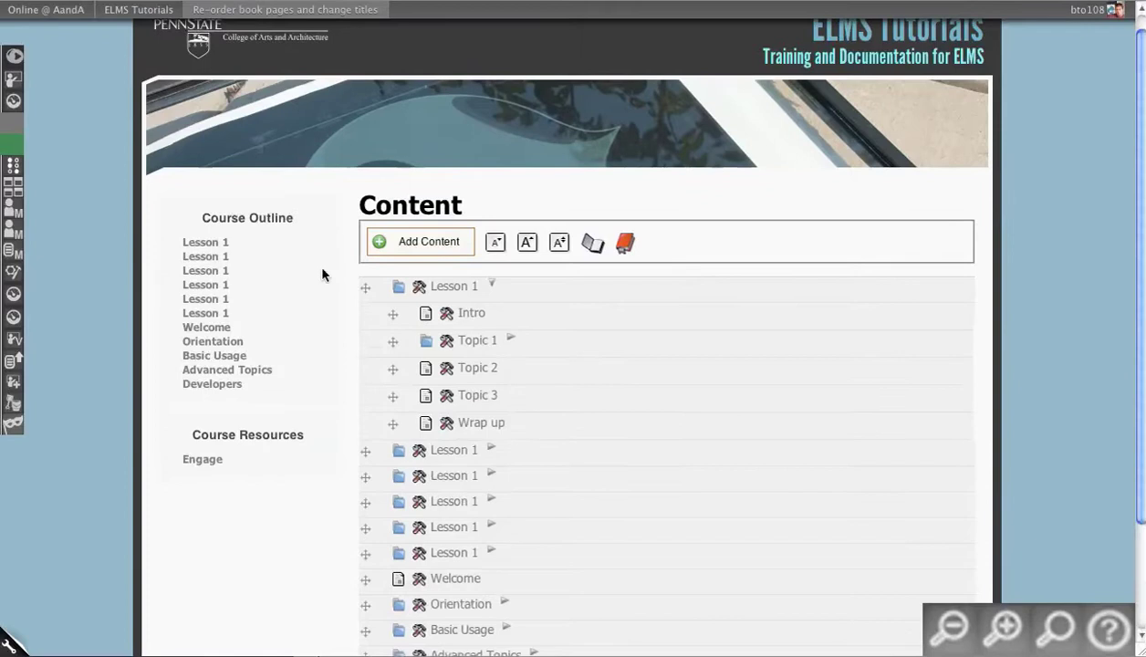
{"action": "scroll", "coordinate": [315, 262], "scroll_direction": "down", "scroll_amount": 1}
{"action": "left_click", "coordinate": [467, 431]}
- Rename the first two Lesson 1 copies to Lesson 2 and Lesson 3
{"action": "left_click", "coordinate": [493, 435]}
{"action": "key", "text": "BackSpace"}
{"action": "type", "text": "2"}
{"action": "key", "text": "Return"}
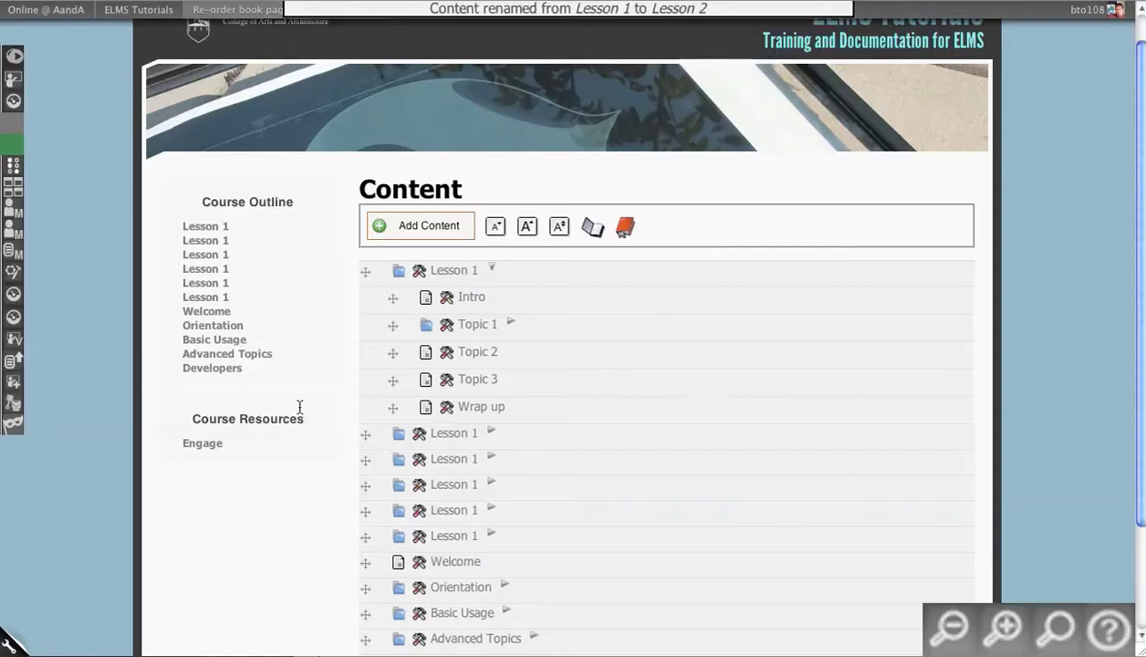
{"action": "scroll", "coordinate": [458, 419], "scroll_direction": "down", "scroll_amount": 1}
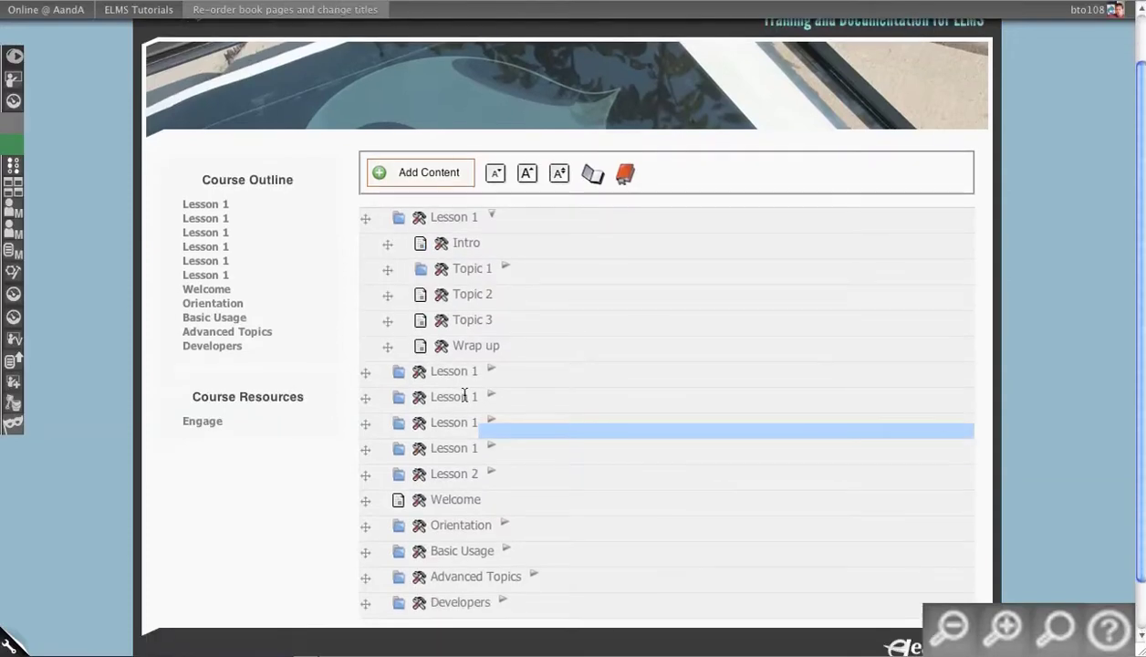
{"action": "left_click", "coordinate": [464, 393]}
{"action": "key", "text": "BackSpace"}
{"action": "type", "text": "3"}
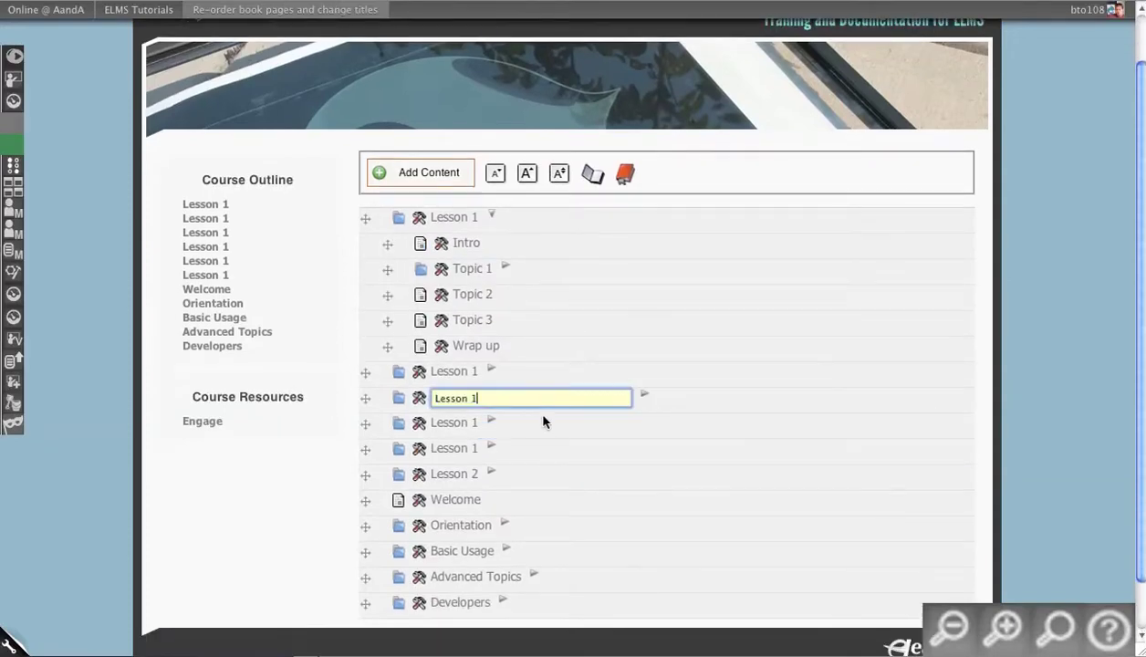
{"action": "key", "text": "Return"}
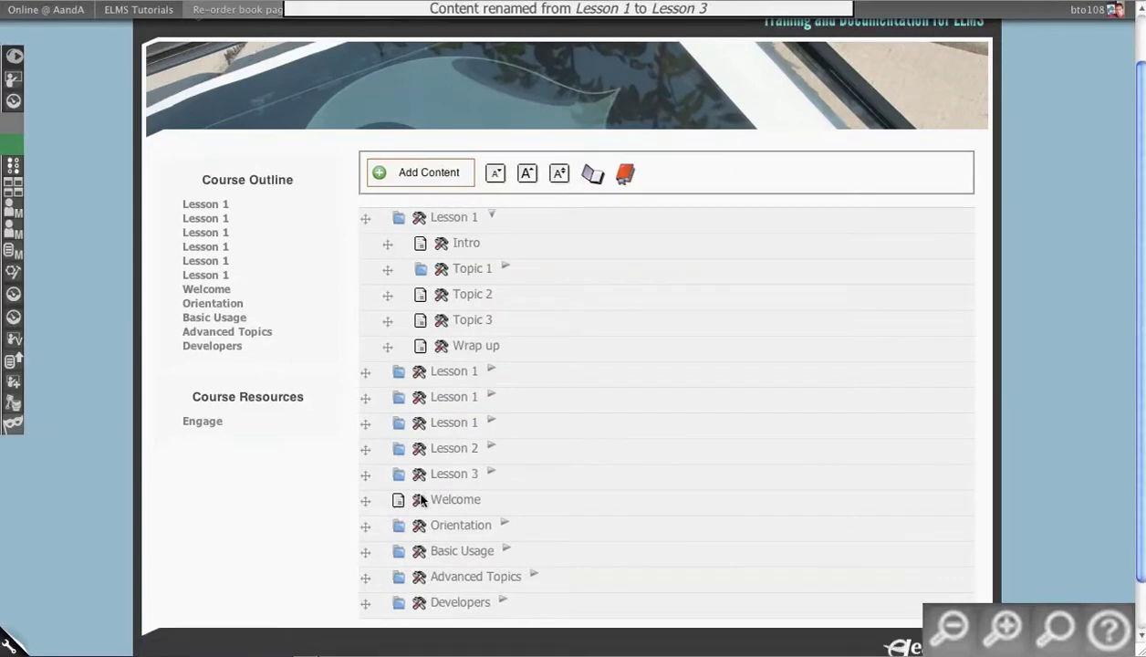
- Rename the remaining copies to Lesson 4, Lesson 5 and Lesson 6
{"action": "double_click", "coordinate": [451, 424]}
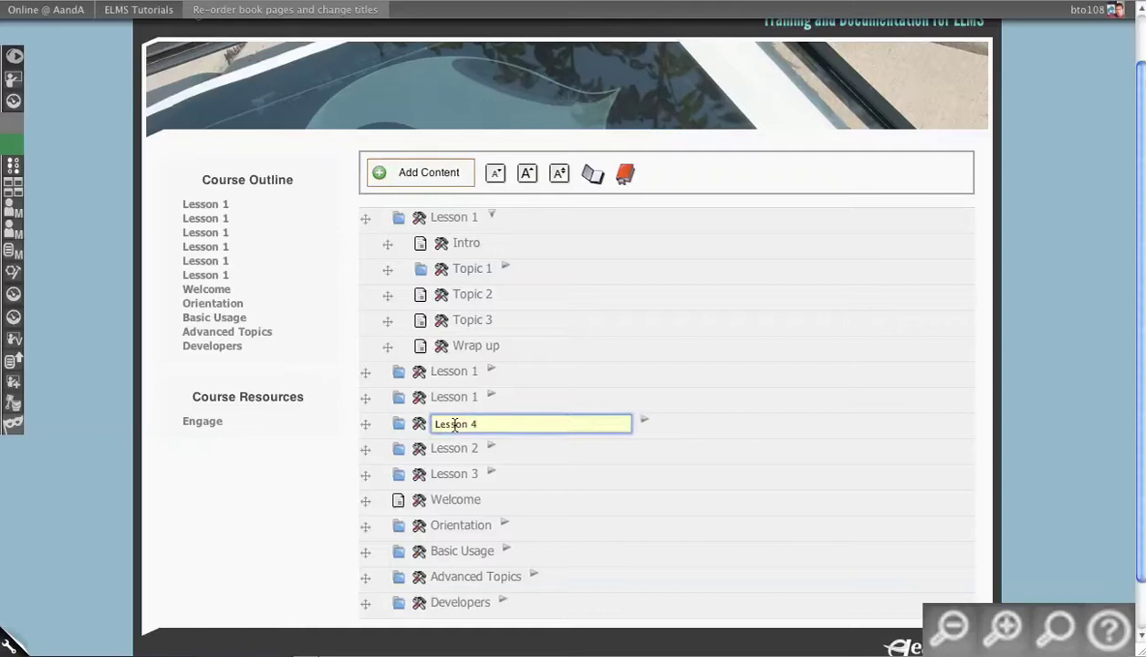
{"action": "key", "text": "Return"}
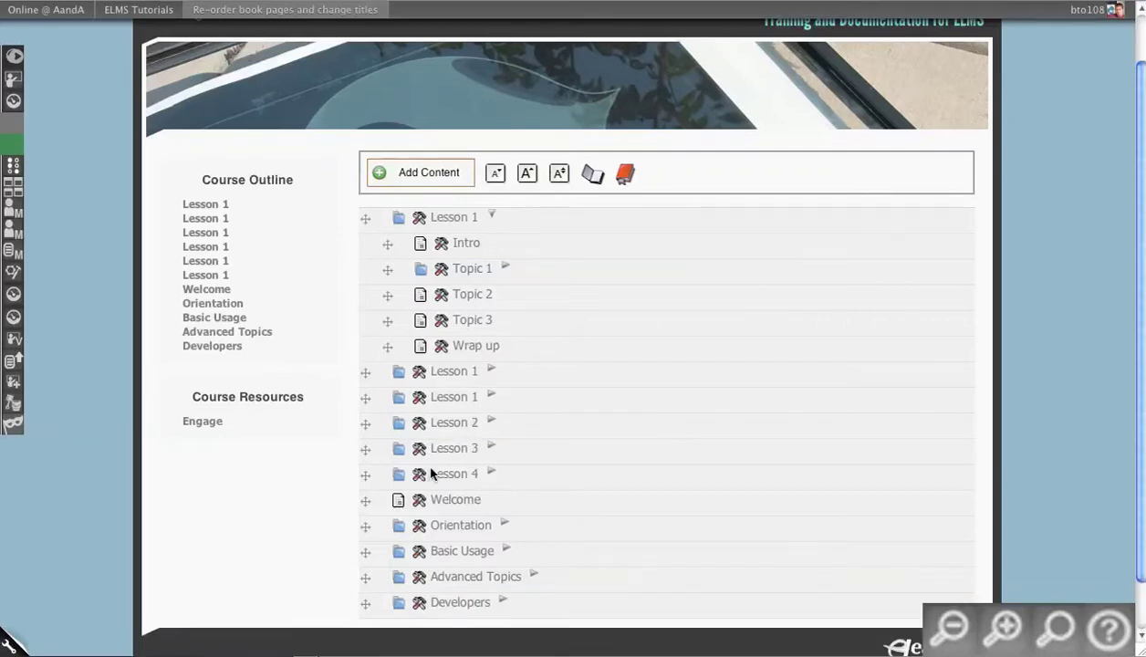
{"action": "double_click", "coordinate": [467, 398]}
{"action": "left_click", "coordinate": [493, 397]}
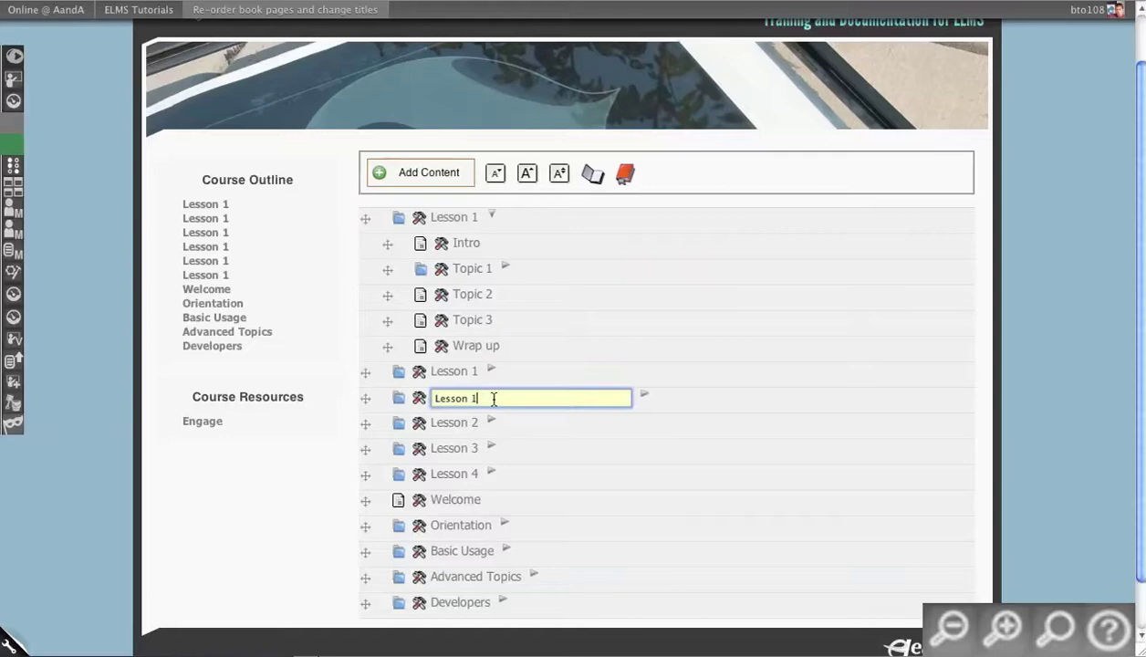
{"action": "key", "text": "BackSpace"}
{"action": "type", "text": "5"}
{"action": "key", "text": "Return"}
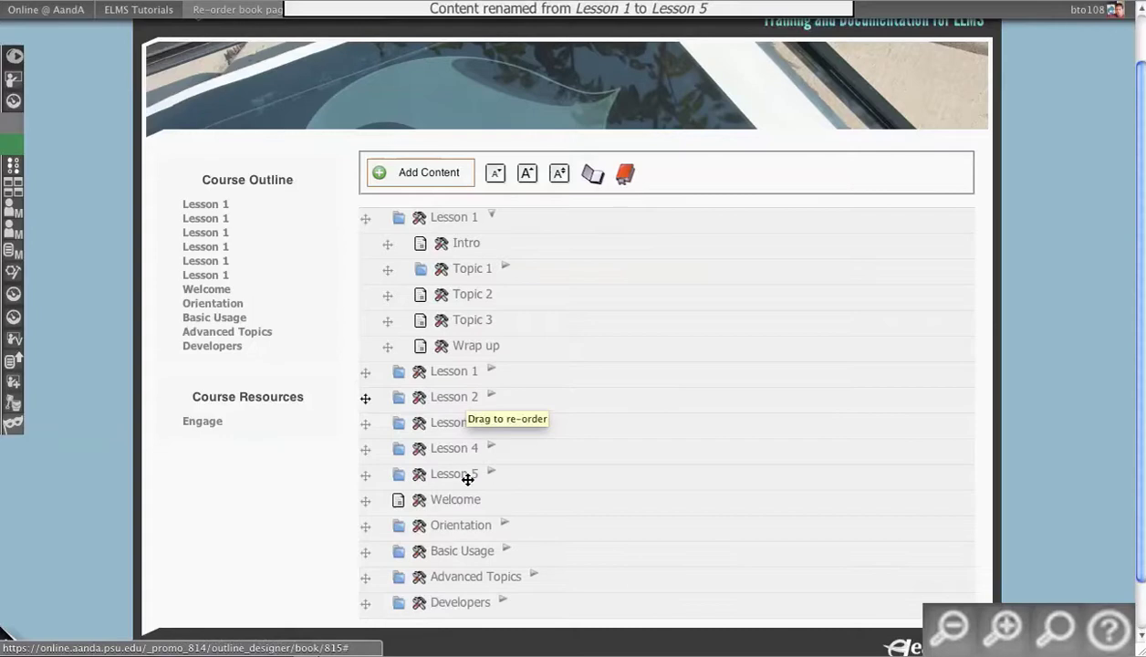
{"action": "double_click", "coordinate": [460, 372]}
{"action": "type", "text": "Lesson 6"}
{"action": "key", "text": "Return"}
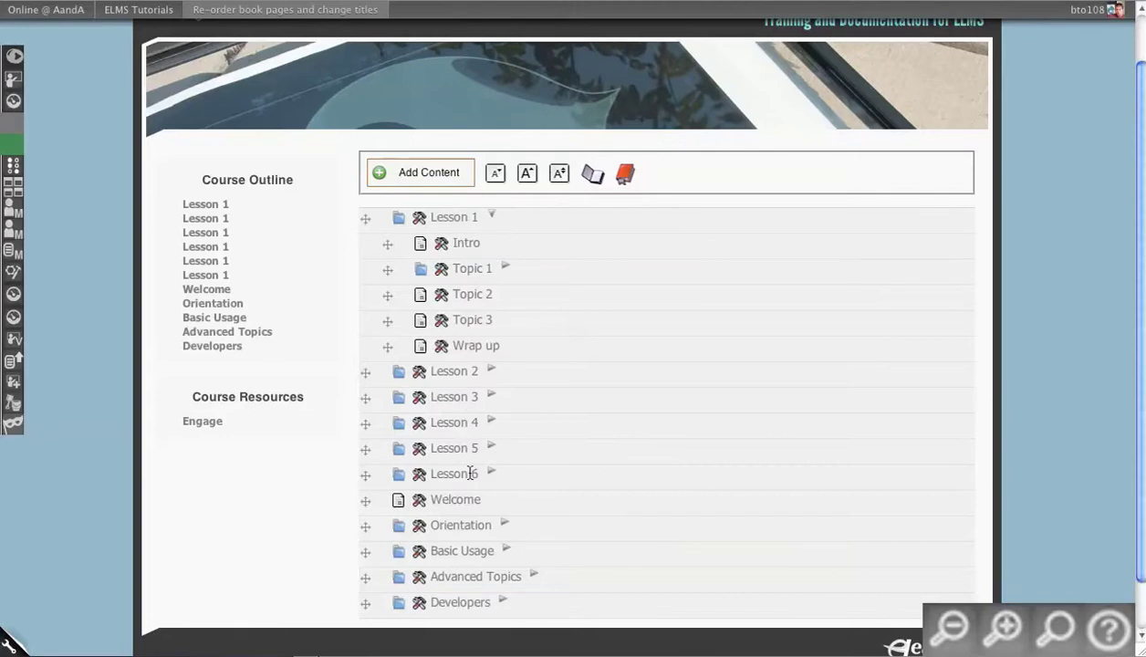
{"action": "left_click", "coordinate": [506, 267]}
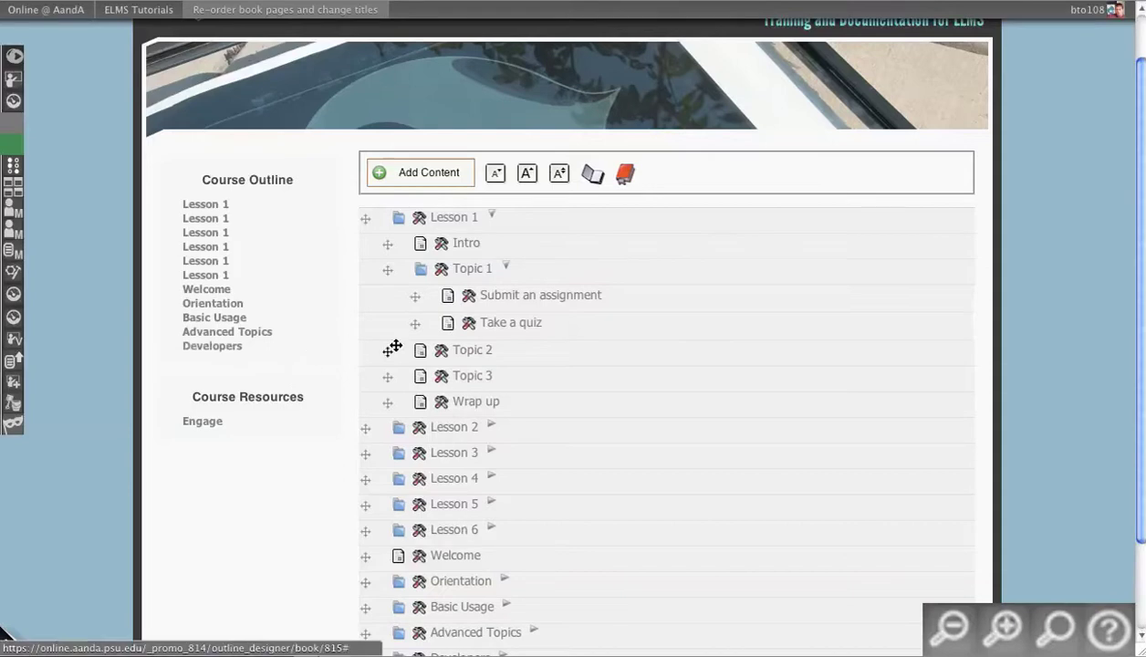
- Expand all branches to review the outline, then collapse it back to top-level items
{"action": "left_click", "coordinate": [594, 178]}
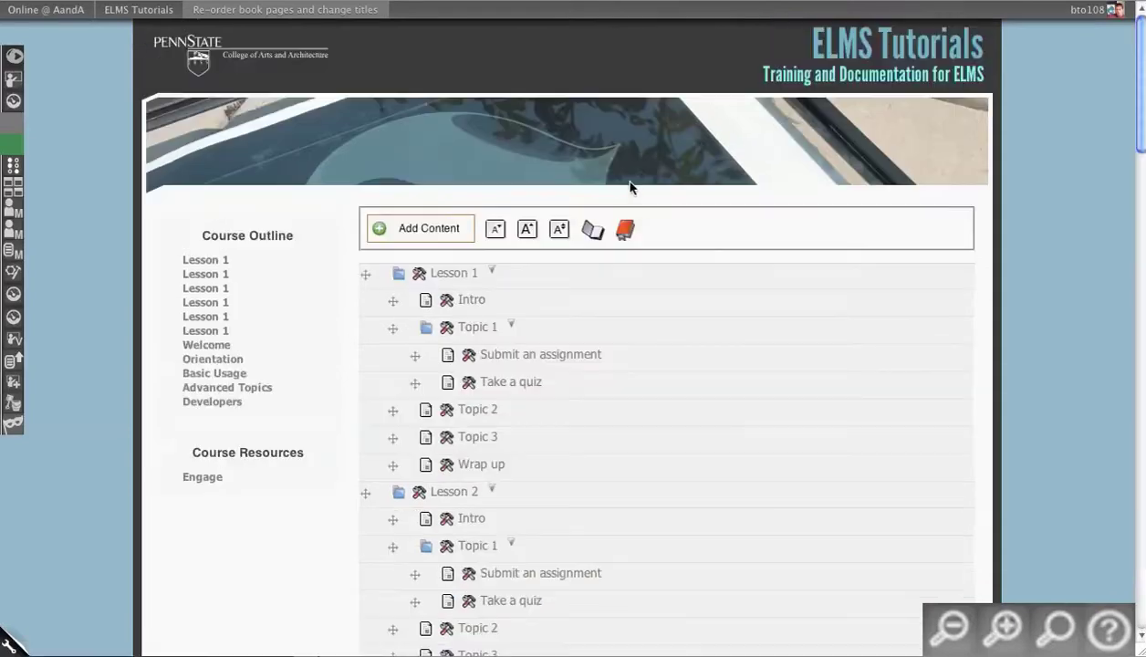
{"action": "left_click", "coordinate": [623, 233]}
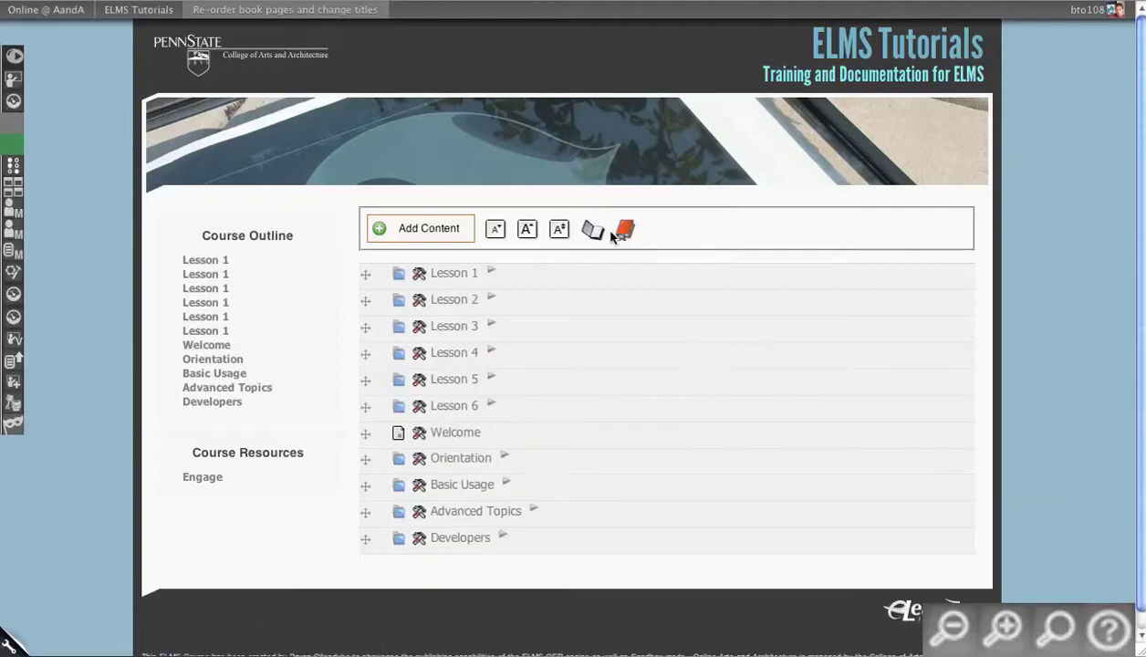
{"action": "left_click", "coordinate": [593, 233]}
{"action": "scroll", "coordinate": [596, 240], "scroll_direction": "down", "scroll_amount": 10}
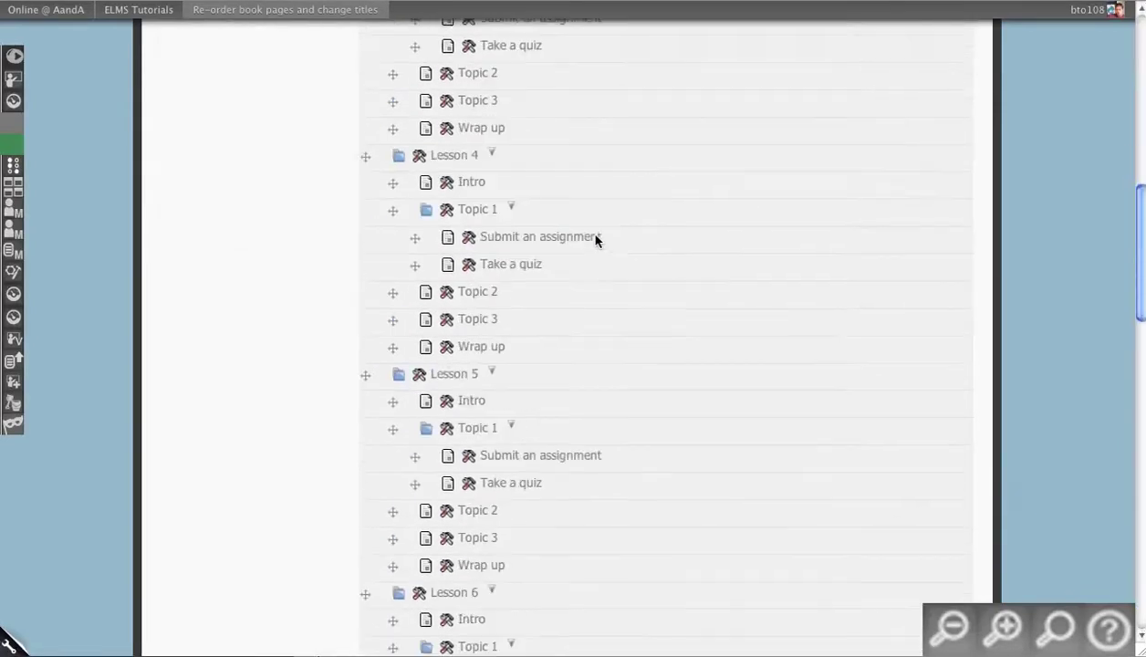
{"action": "scroll", "coordinate": [596, 239], "scroll_direction": "down", "scroll_amount": 10}
{"action": "scroll", "coordinate": [660, 405], "scroll_direction": "up", "scroll_amount": 15}
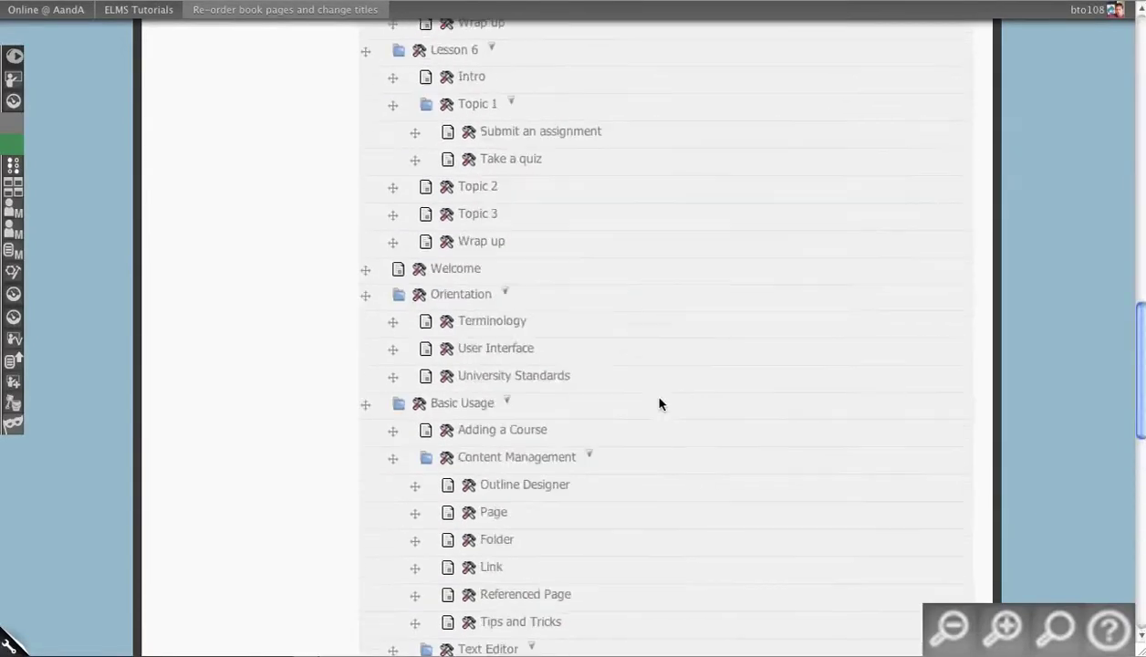
{"action": "scroll", "coordinate": [659, 403], "scroll_direction": "up", "scroll_amount": 10}
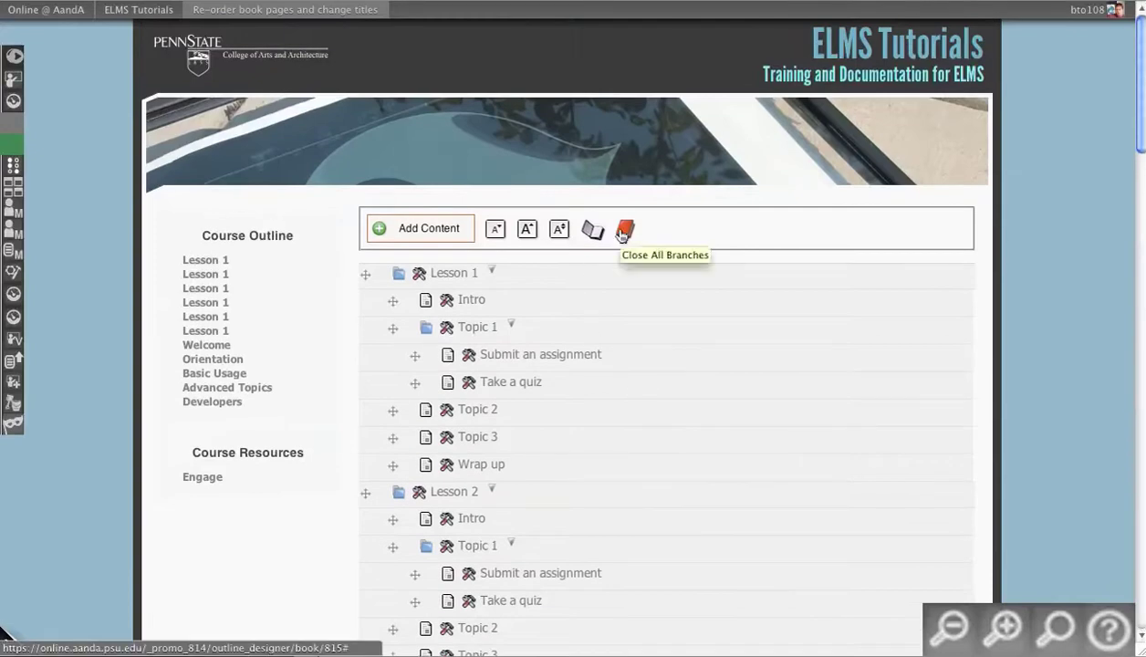
{"action": "left_click", "coordinate": [624, 232]}
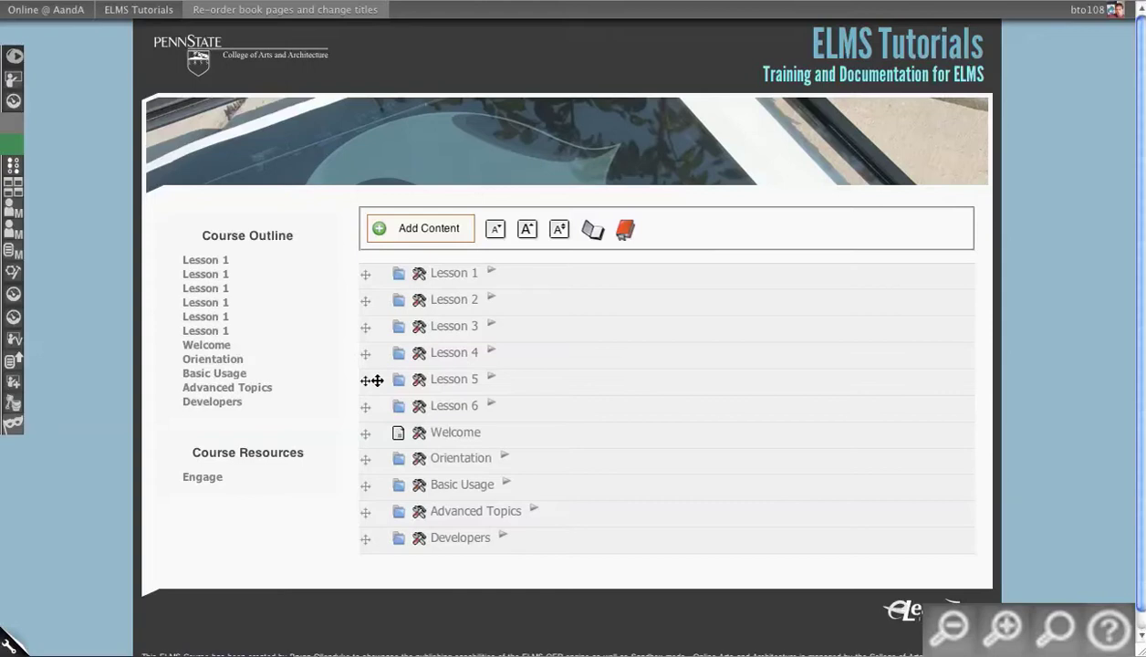
{"action": "left_click", "coordinate": [491, 272]}
{"action": "left_click", "coordinate": [491, 272]}
- Preview the Lesson 1, Lesson 2 and Lesson 5 pages, then return to the Content outline
{"action": "left_click", "coordinate": [195, 262]}
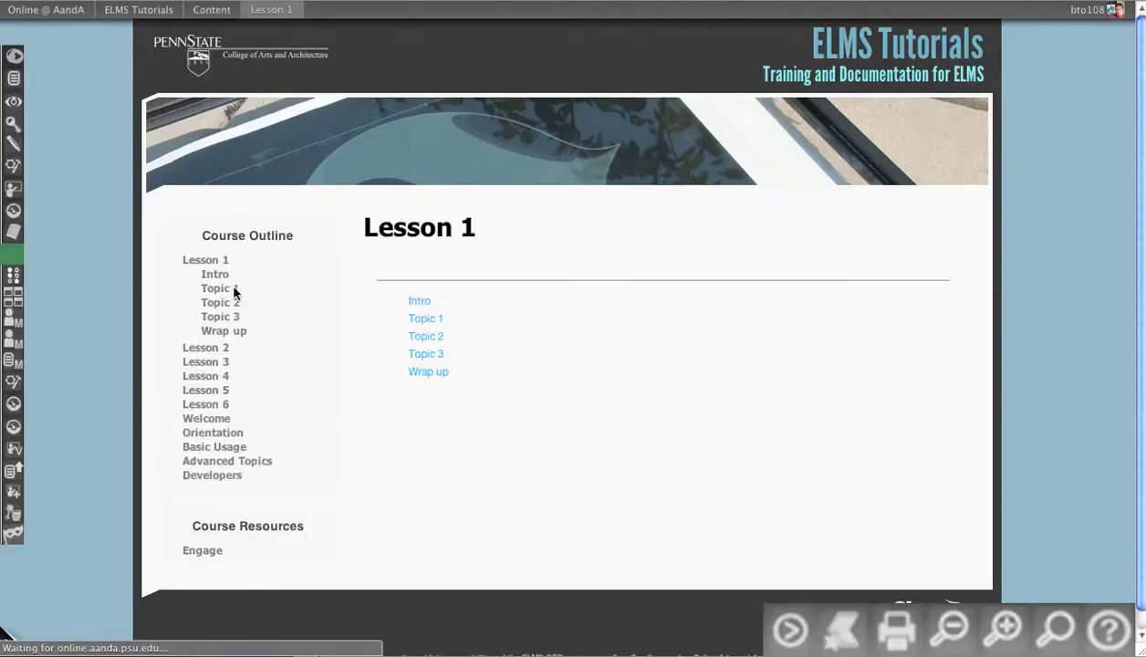
{"action": "left_click", "coordinate": [265, 363]}
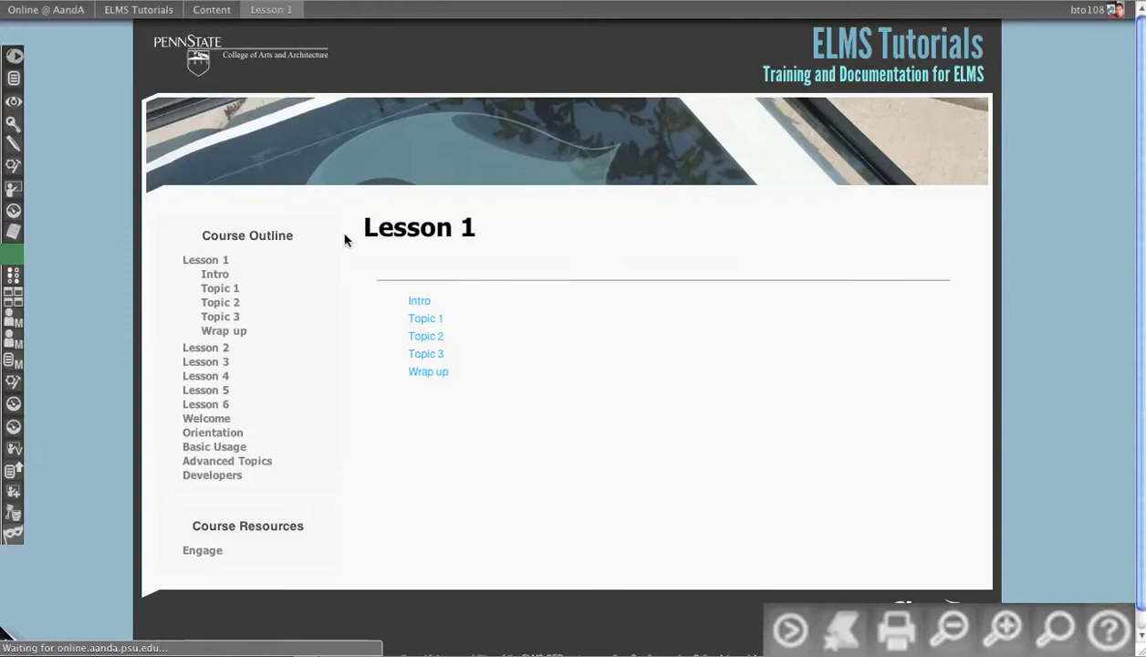
{"action": "left_click", "coordinate": [204, 389]}
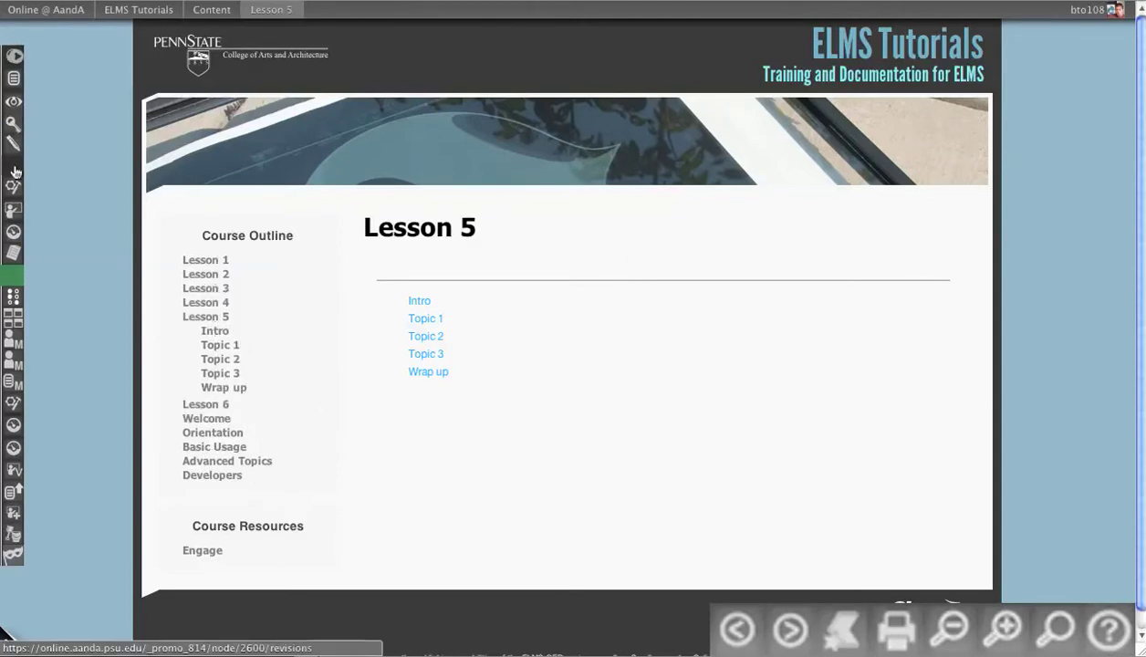
{"action": "left_click", "coordinate": [464, 321]}
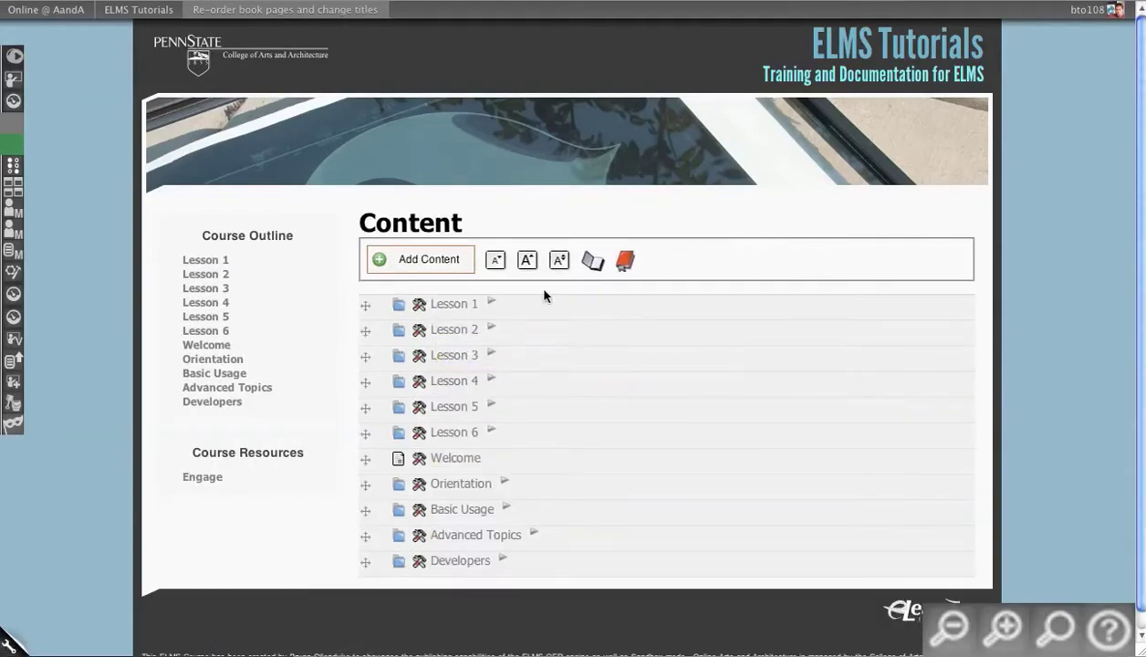
- Delete Lesson 6 from the outline
{"action": "left_click", "coordinate": [405, 432]}
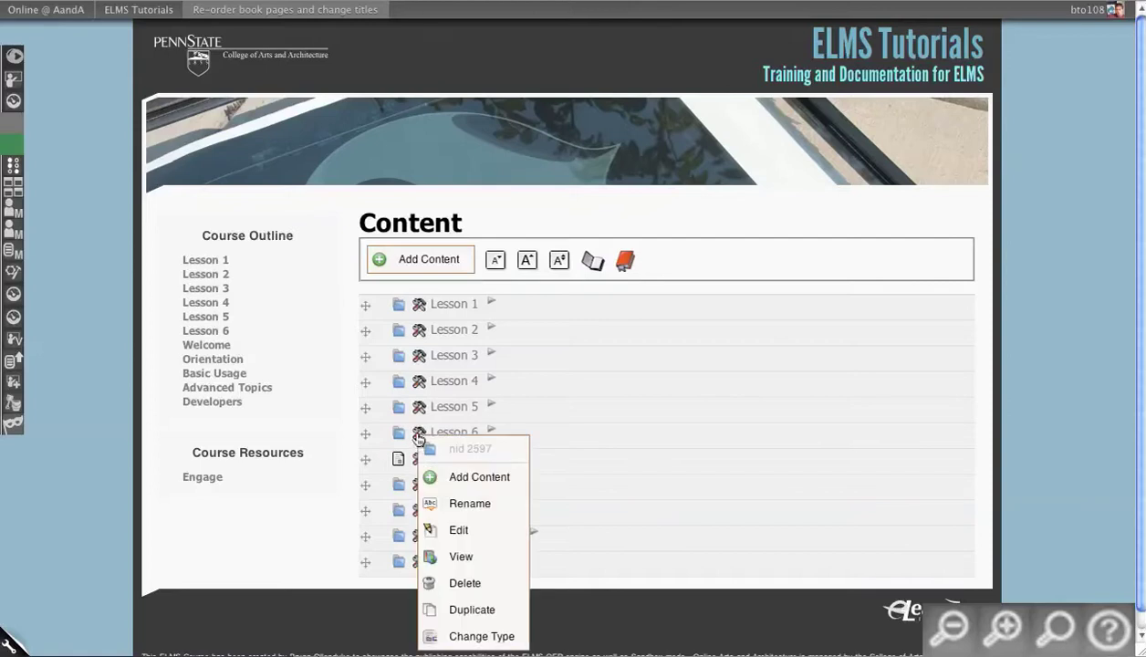
{"action": "left_click", "coordinate": [476, 581]}
{"action": "left_click", "coordinate": [481, 265]}
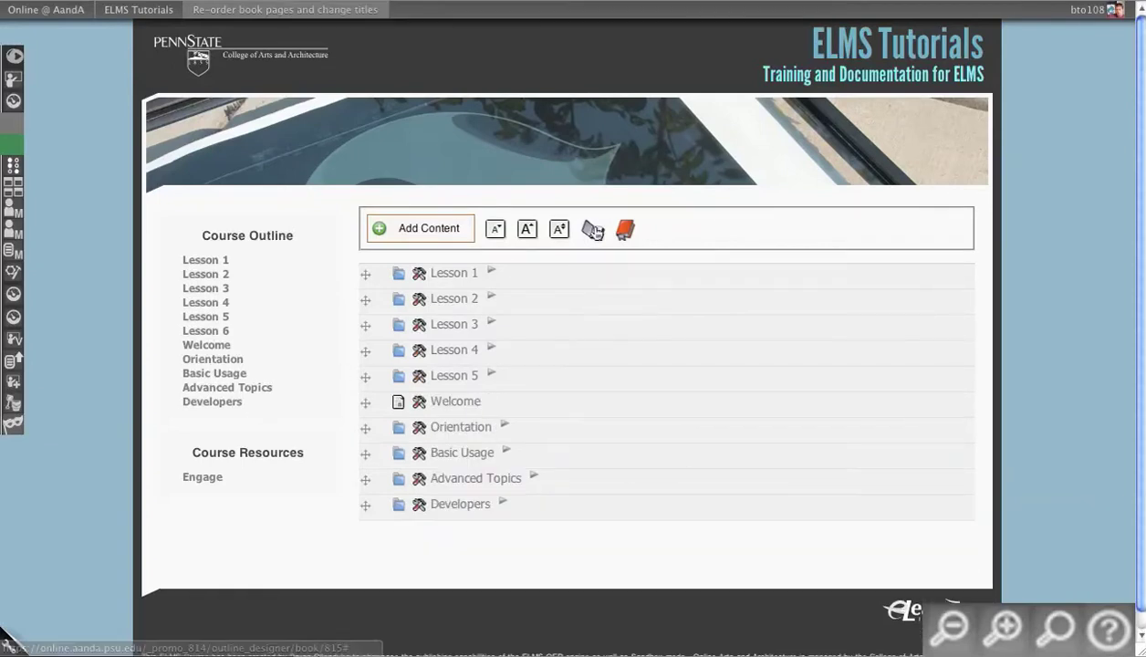
- Expand every lesson and nest Lesson 2 inside Lesson 1
{"action": "left_click", "coordinate": [594, 230]}
{"action": "scroll", "coordinate": [350, 388], "scroll_direction": "down", "scroll_amount": 2}
{"action": "left_click_drag", "start_coordinate": [367, 396], "coordinate": [373, 417]}
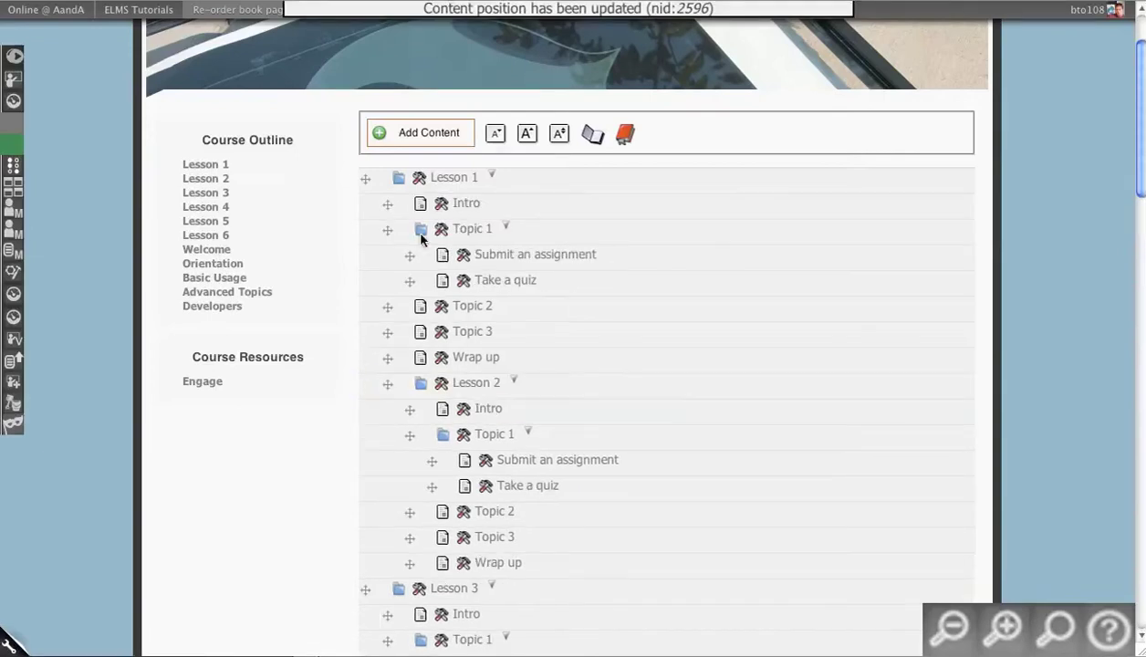
- Delete Lesson 1 together with its whole hierarchy
{"action": "left_click", "coordinate": [420, 183]}
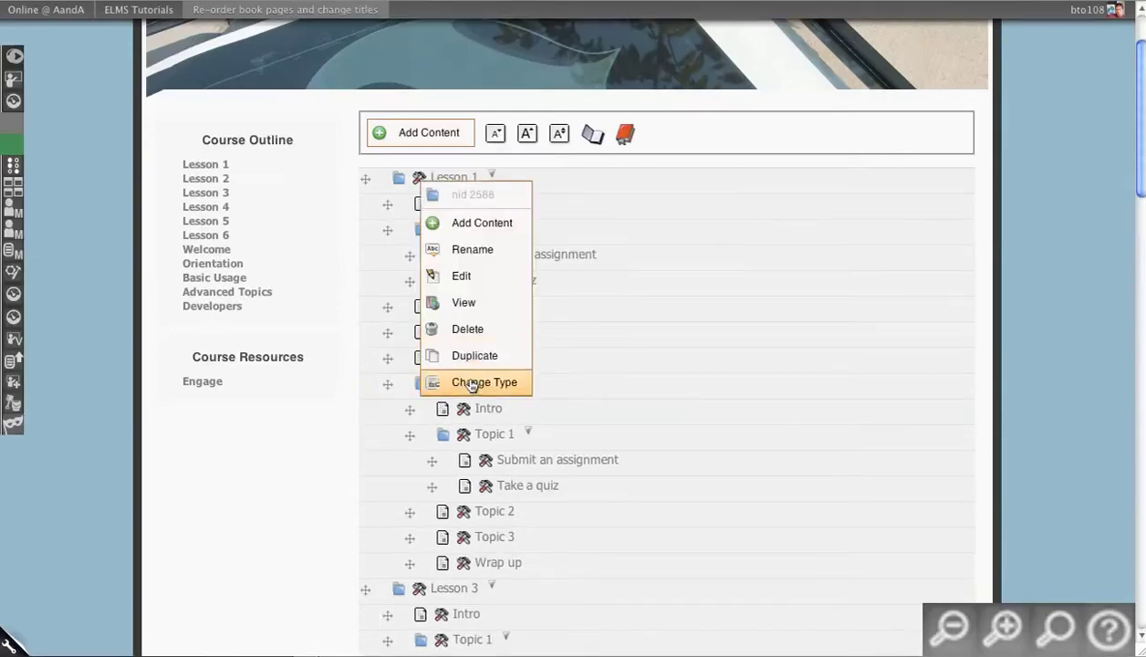
{"action": "left_click", "coordinate": [466, 329]}
{"action": "left_click", "coordinate": [464, 216]}
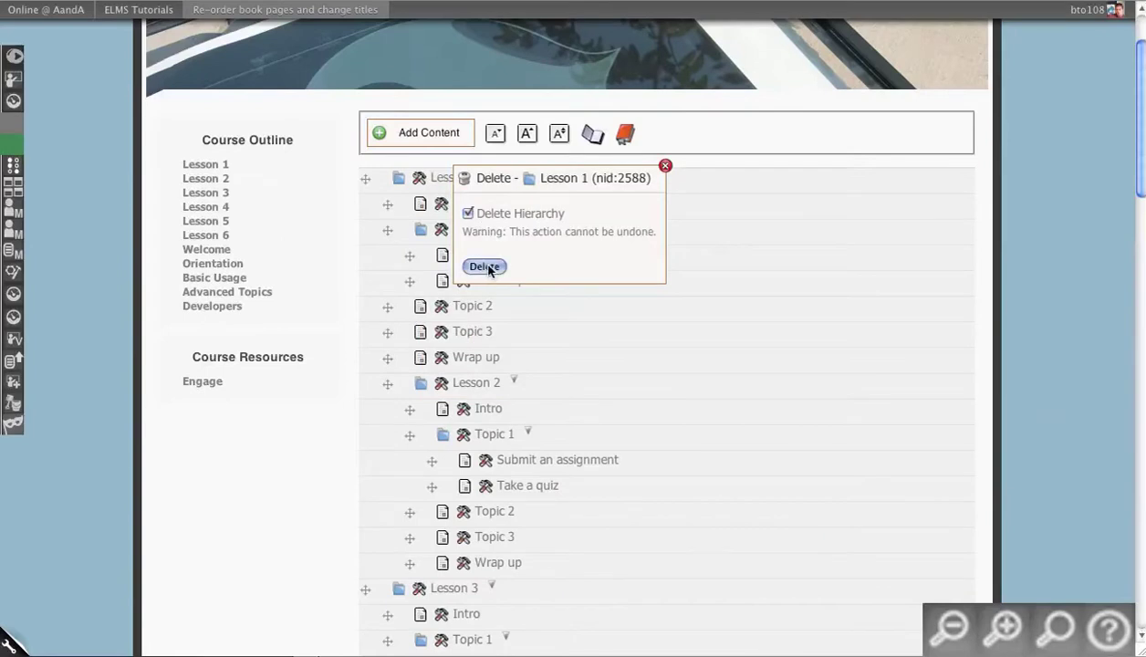
{"action": "left_click", "coordinate": [488, 265]}
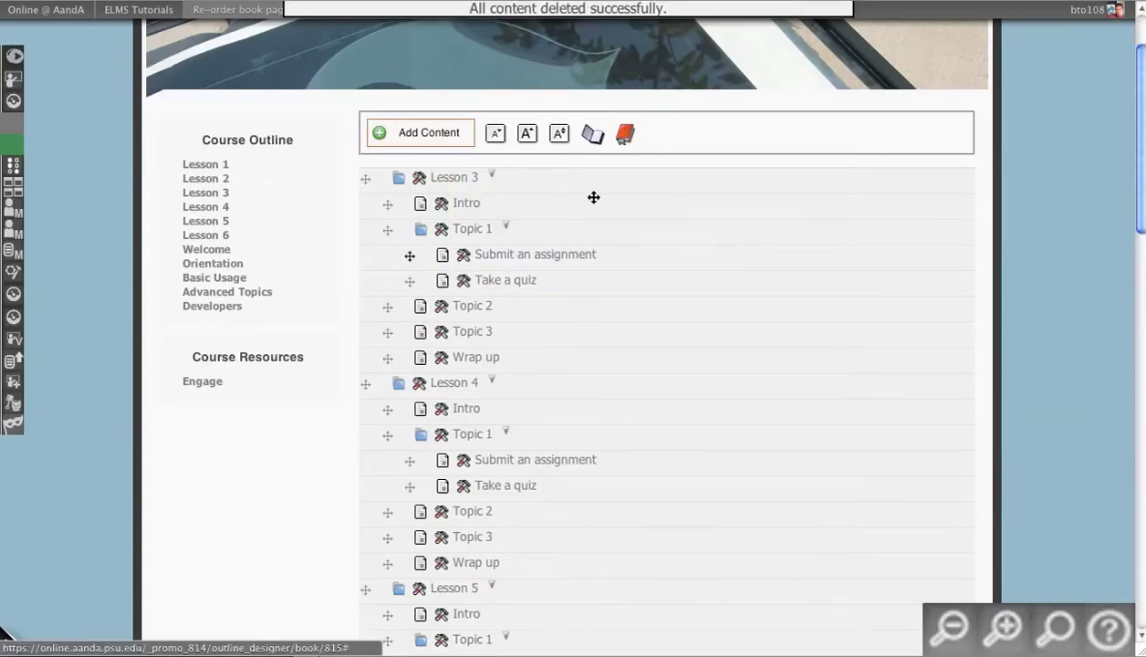
{"action": "scroll", "coordinate": [369, 388], "scroll_direction": "down", "scroll_amount": 1}
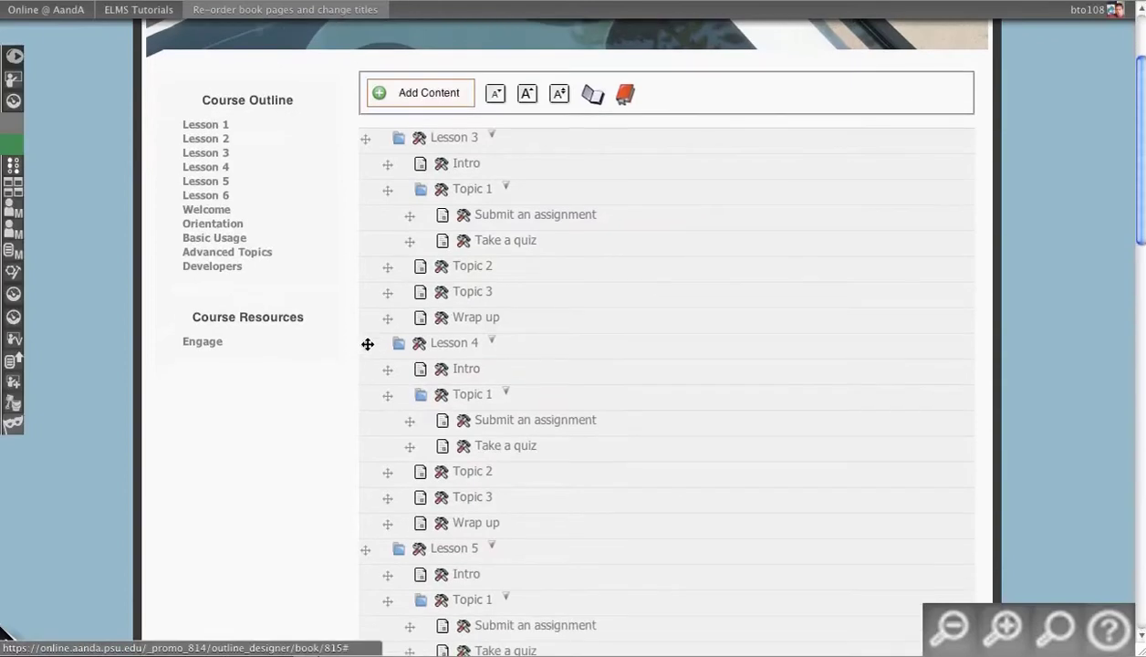
- Nest Lesson 4 under Lesson 3 and Lesson 5 under Lesson 4
{"action": "left_click_drag", "start_coordinate": [368, 344], "coordinate": [390, 348]}
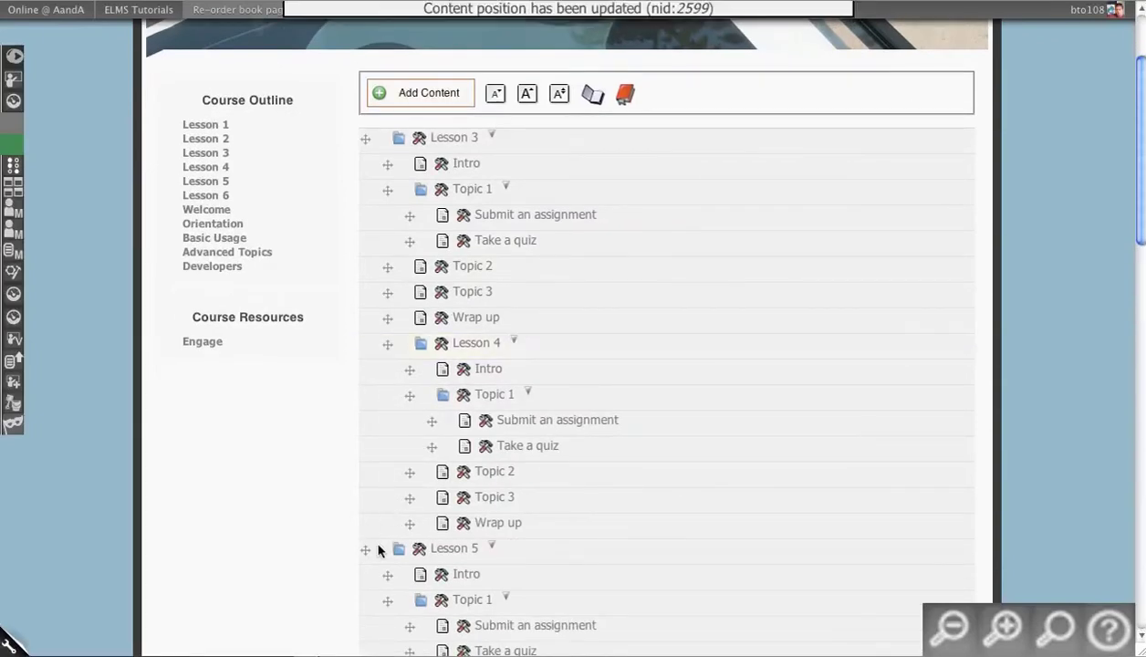
{"action": "left_click_drag", "start_coordinate": [370, 548], "coordinate": [400, 553]}
{"action": "scroll", "coordinate": [319, 504], "scroll_direction": "down", "scroll_amount": 1}
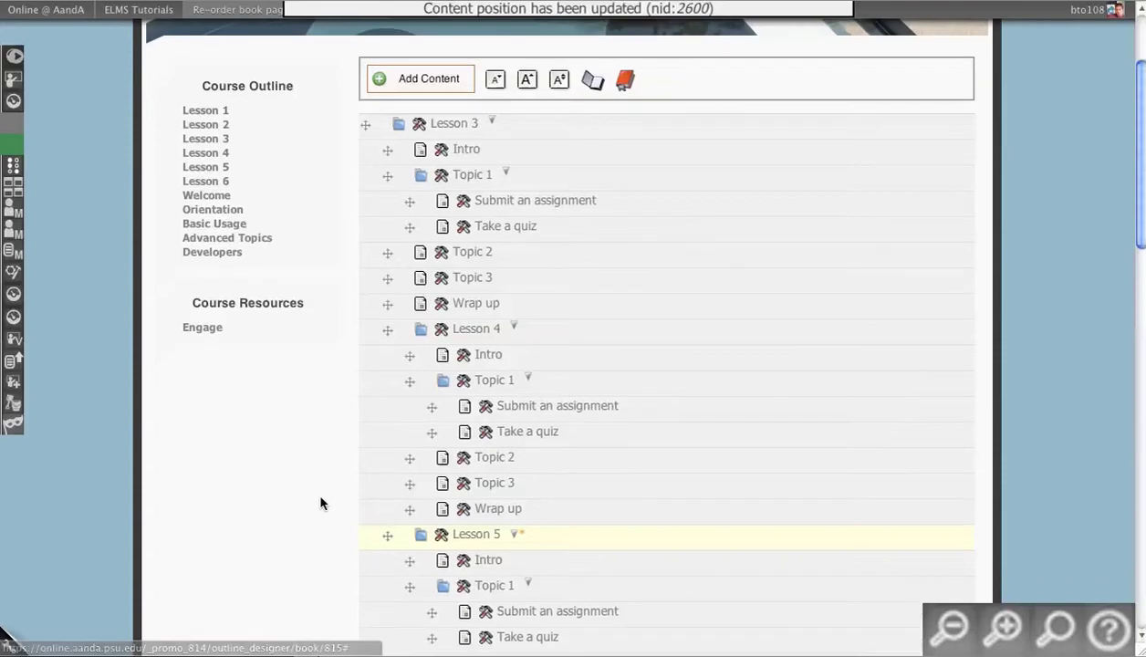
{"action": "scroll", "coordinate": [314, 499], "scroll_direction": "down", "scroll_amount": 1}
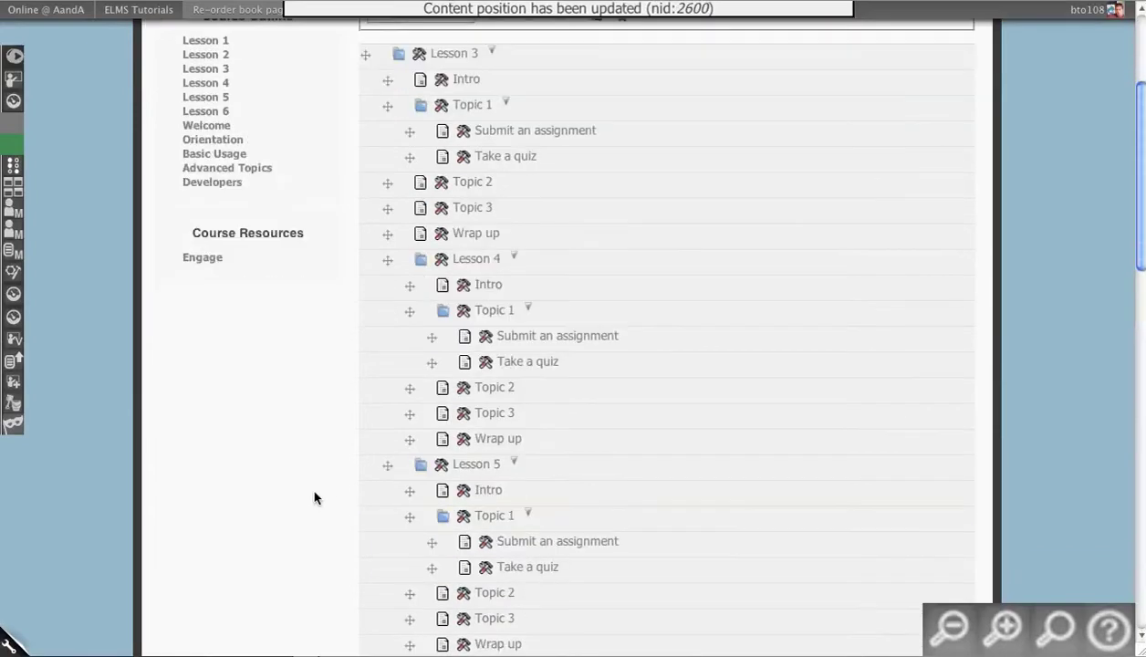
{"action": "scroll", "coordinate": [315, 500], "scroll_direction": "down", "scroll_amount": 5}
{"action": "scroll", "coordinate": [317, 525], "scroll_direction": "up", "scroll_amount": 8}
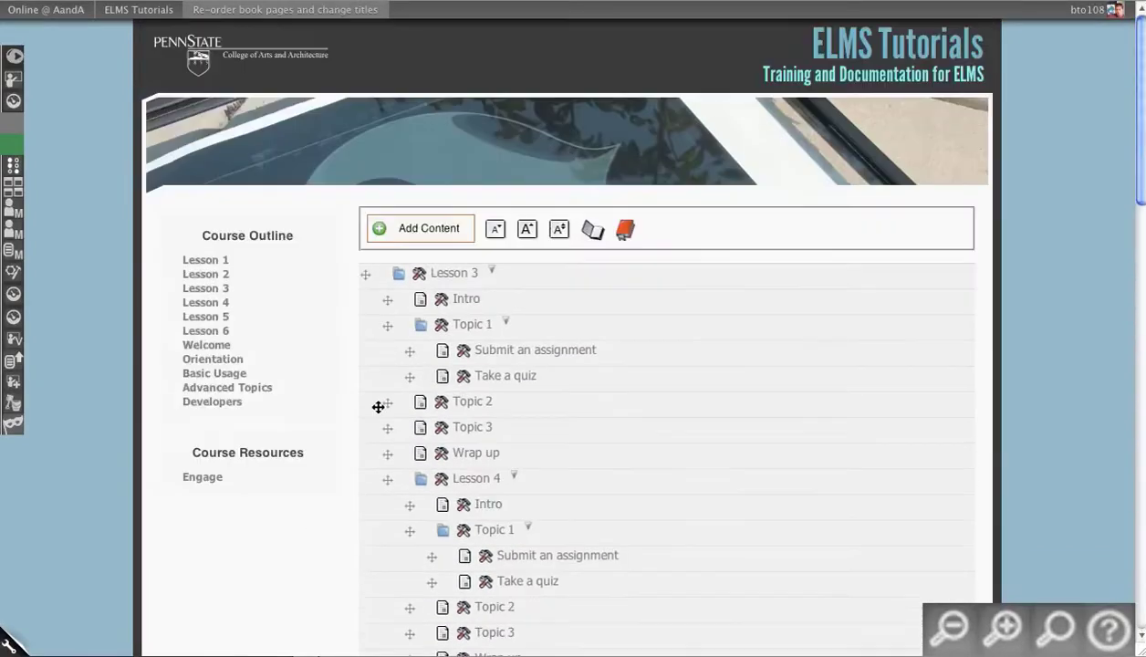
- Delete Lesson 3 with its nested lessons so Welcome heads the outline
{"action": "left_click", "coordinate": [419, 275]}
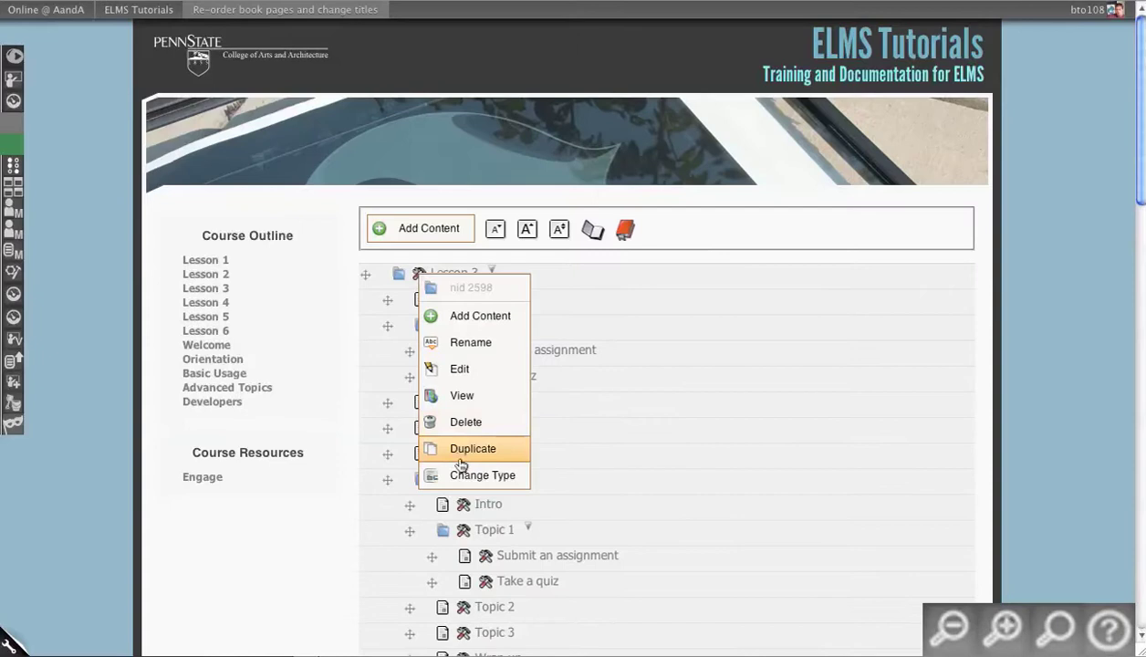
{"action": "left_click", "coordinate": [461, 424]}
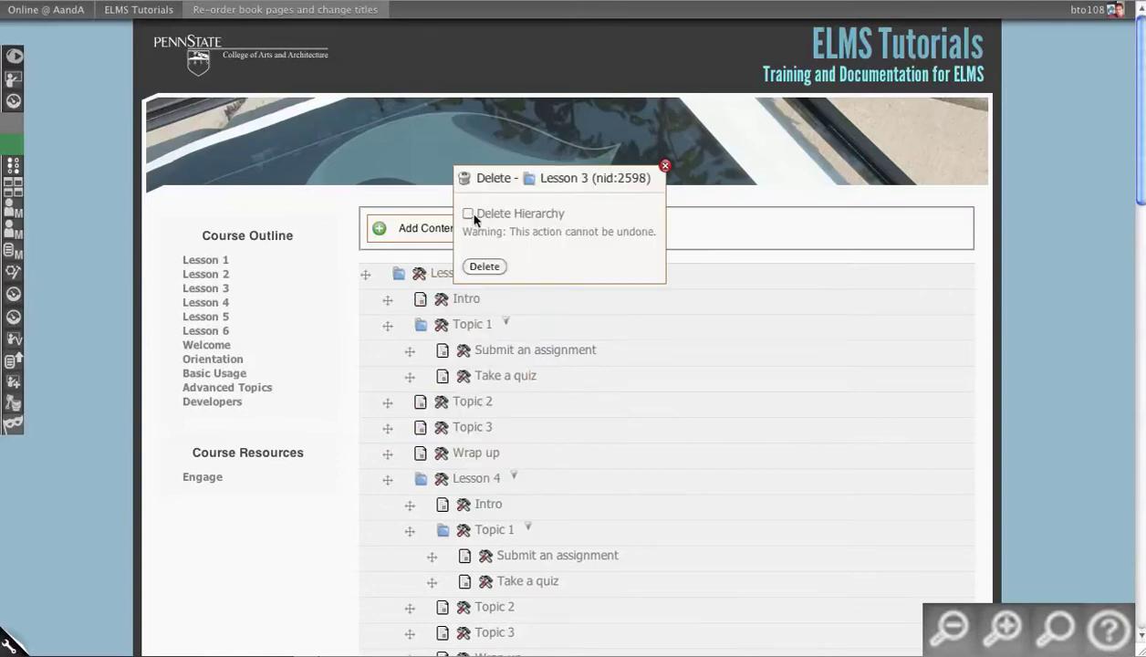
{"action": "left_click", "coordinate": [485, 266]}
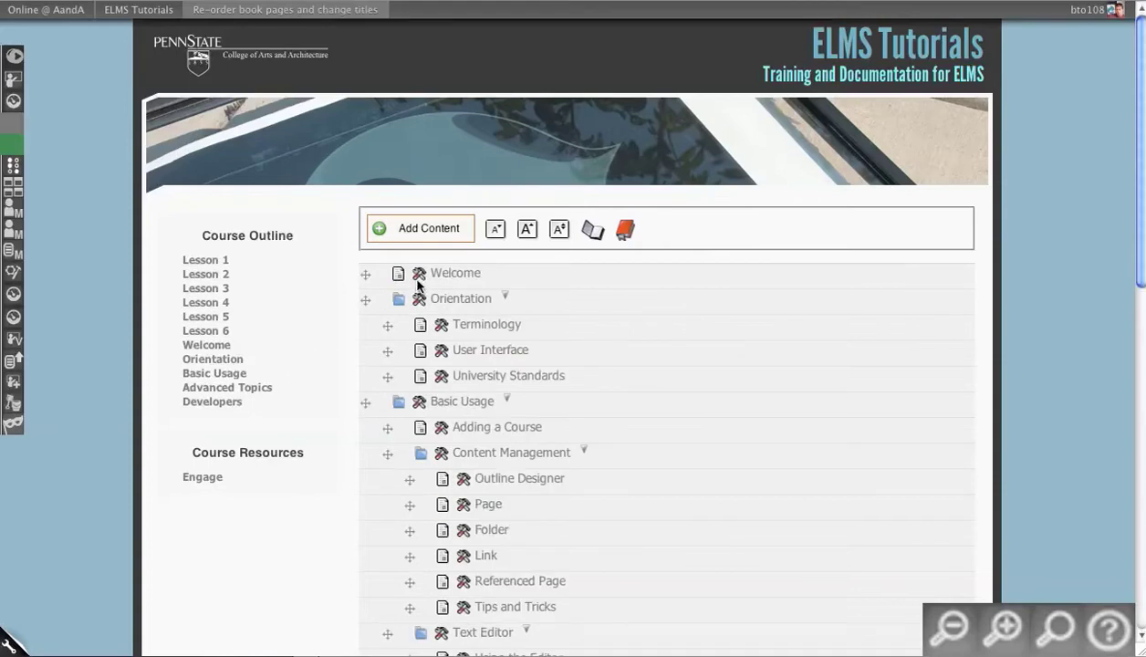
{"action": "left_click", "coordinate": [419, 276]}
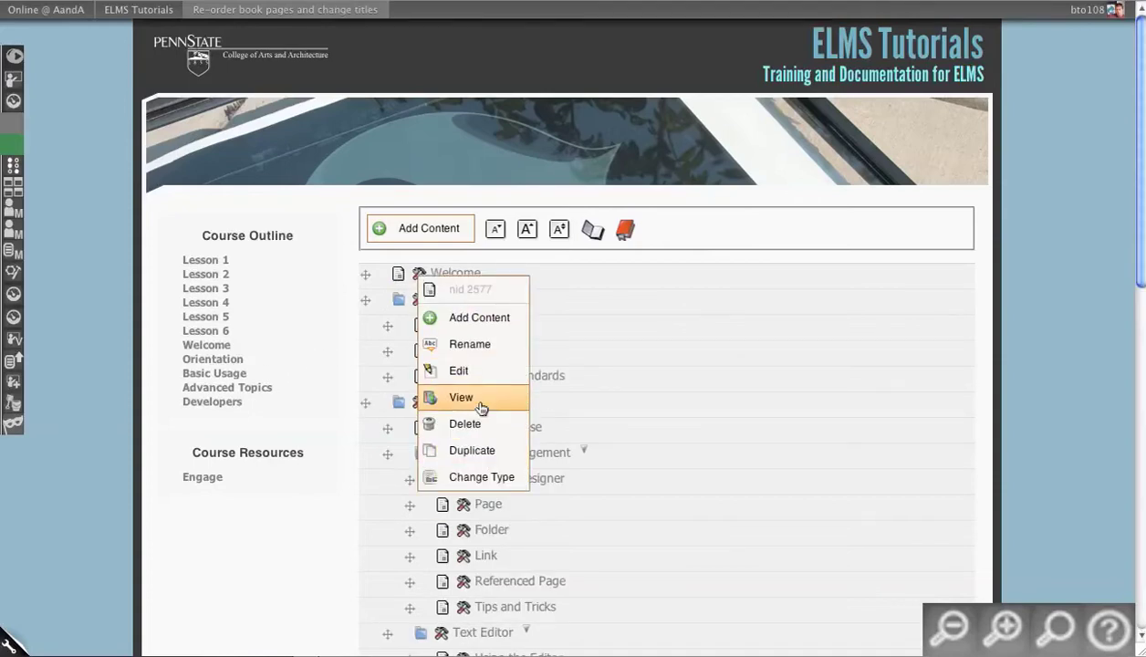
- Change Welcome's content type from page to Referenced page
{"action": "left_click", "coordinate": [479, 477]}
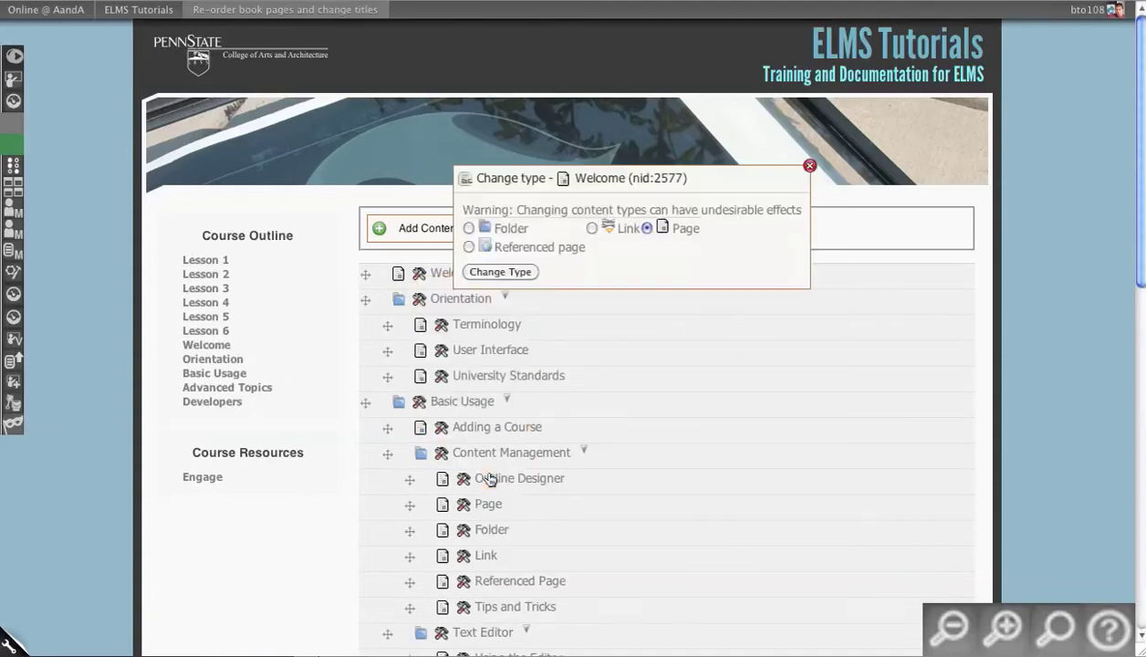
{"action": "left_click", "coordinate": [469, 247]}
{"action": "left_click", "coordinate": [499, 272]}
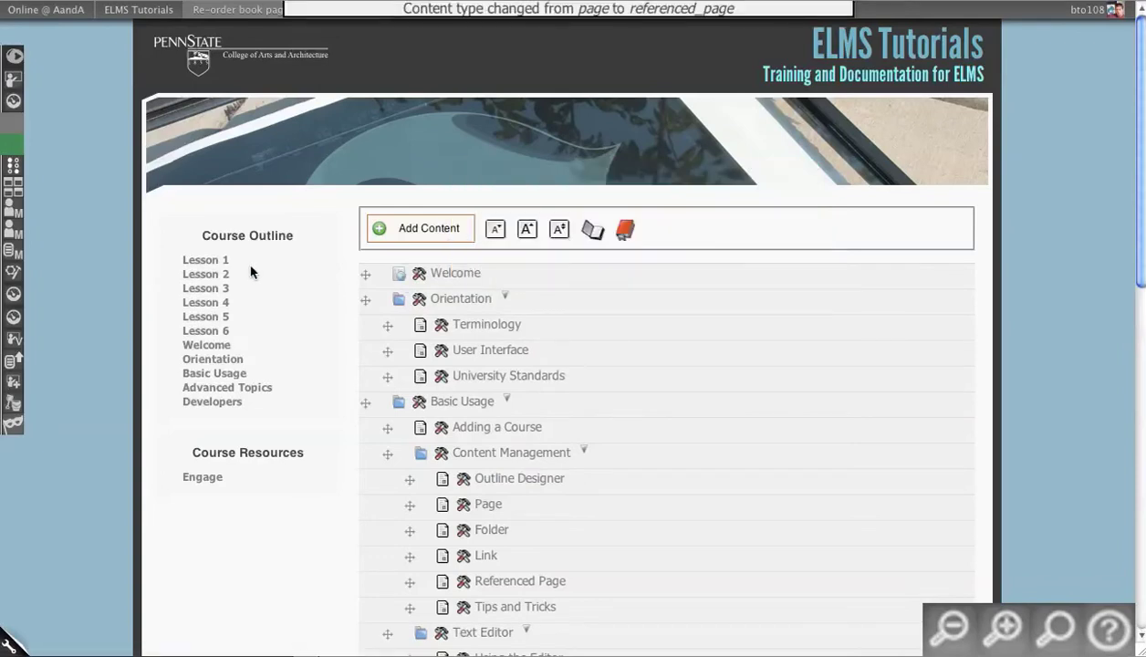
- Open Welcome's edit form and go to the Reference field to pick the referenced page
{"action": "left_click", "coordinate": [217, 359]}
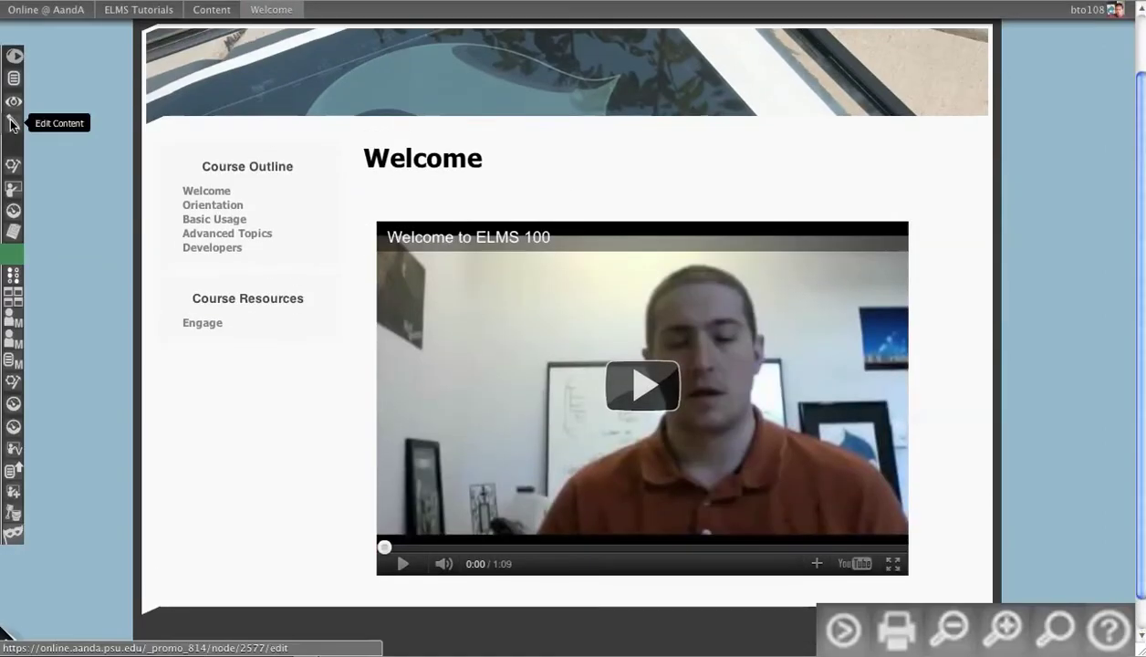
{"action": "left_click", "coordinate": [14, 121]}
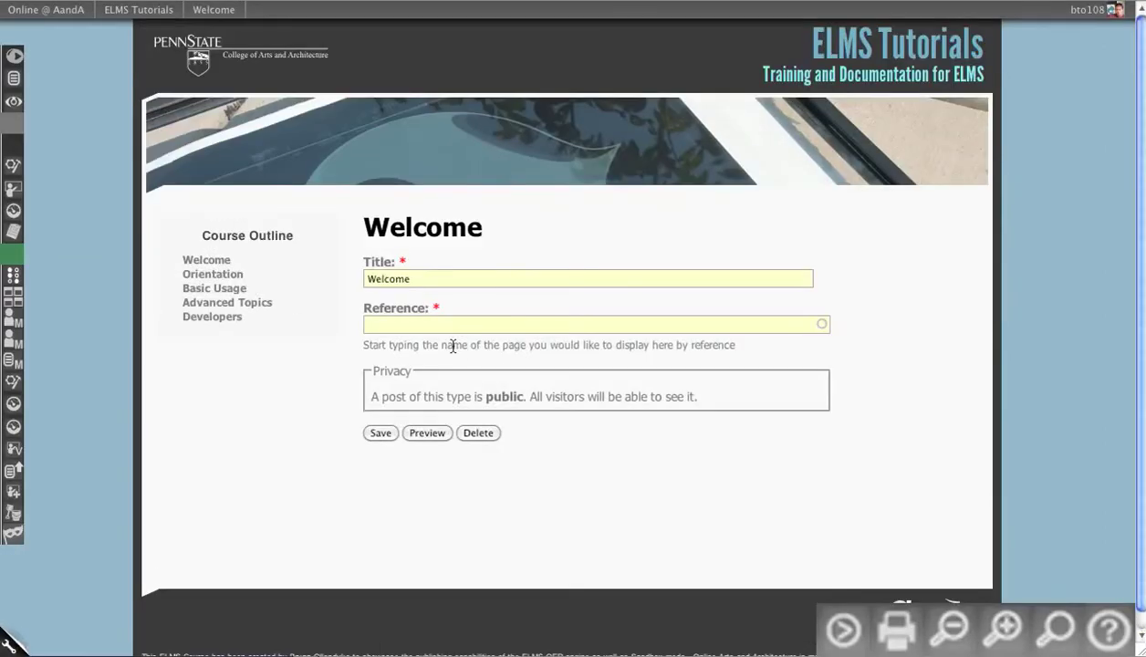
{"action": "left_click", "coordinate": [472, 328]}
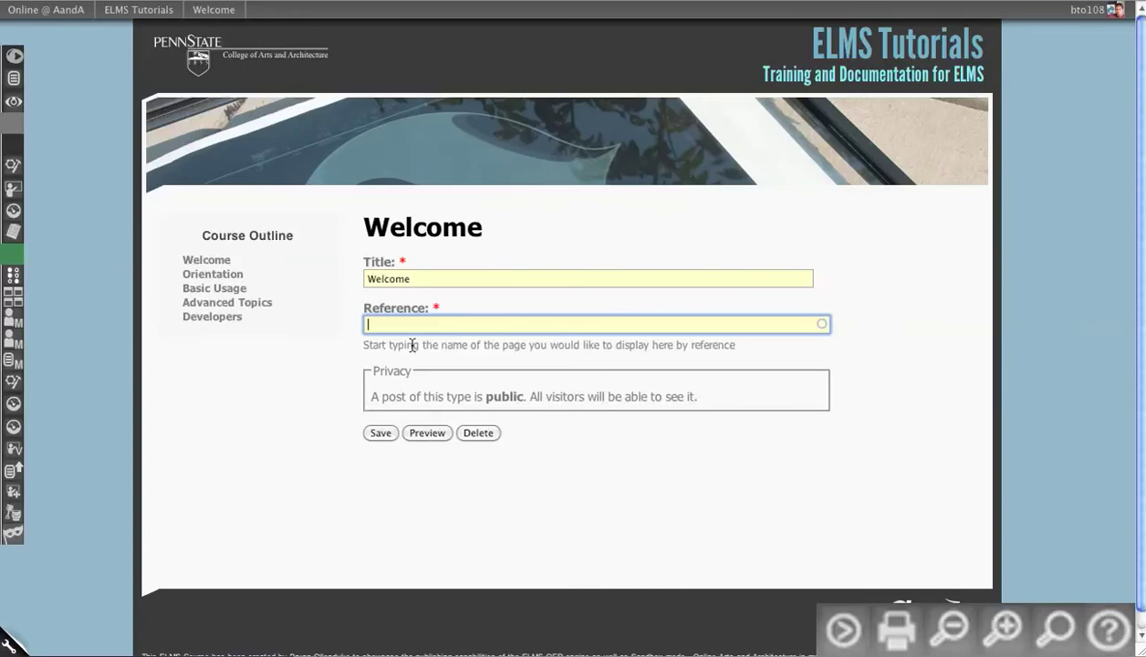